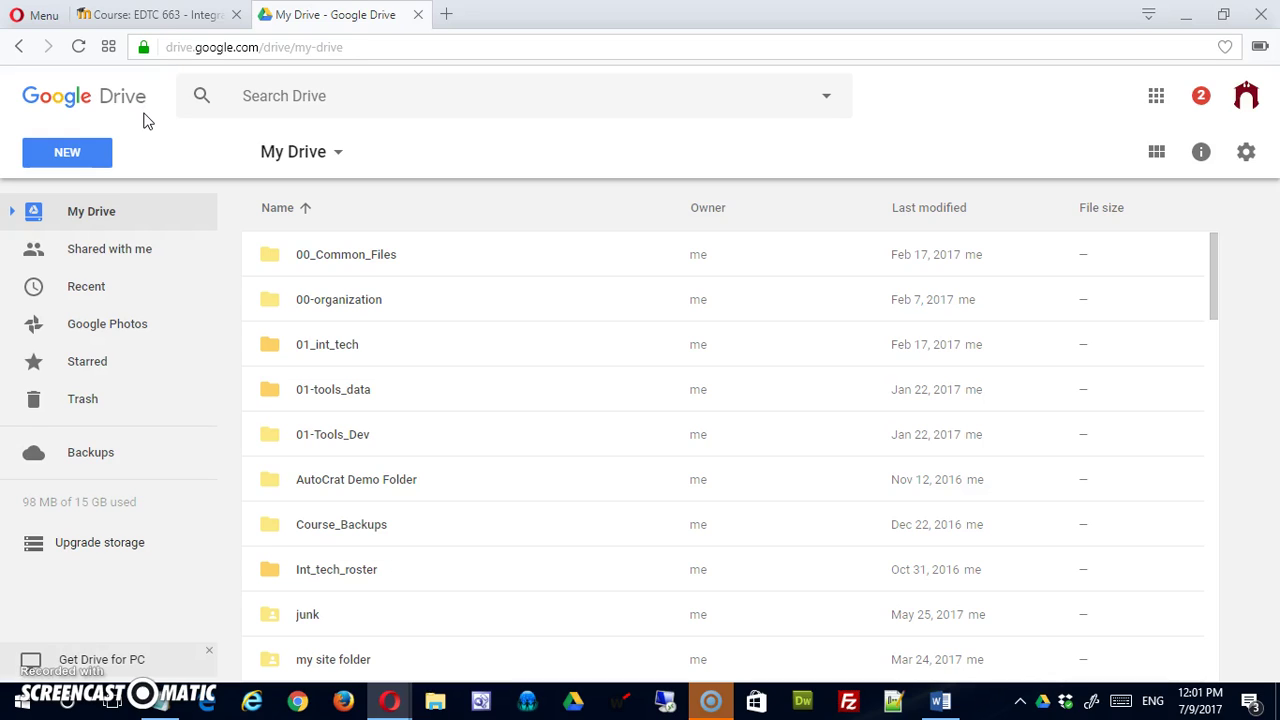
Add a new My Drive folder called integrating_technologies-sciorra.
{"action": "left_click", "coordinate": [72, 155]}
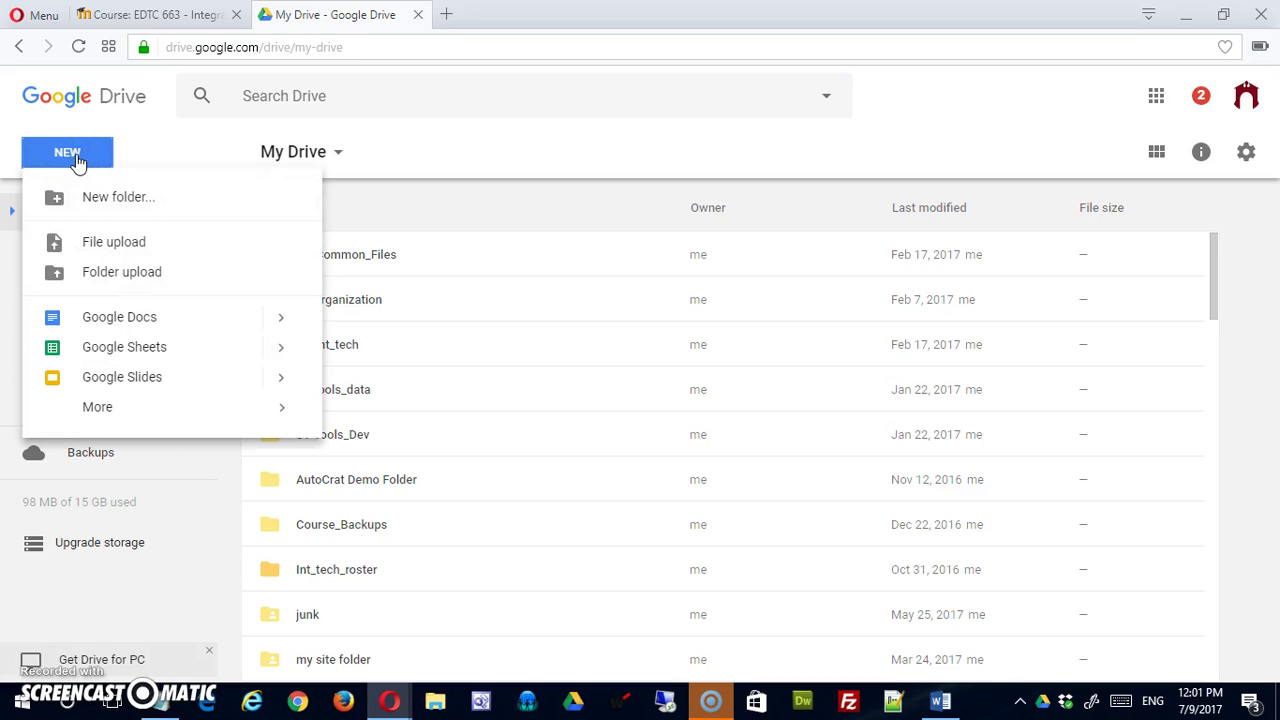
{"action": "left_click", "coordinate": [100, 195]}
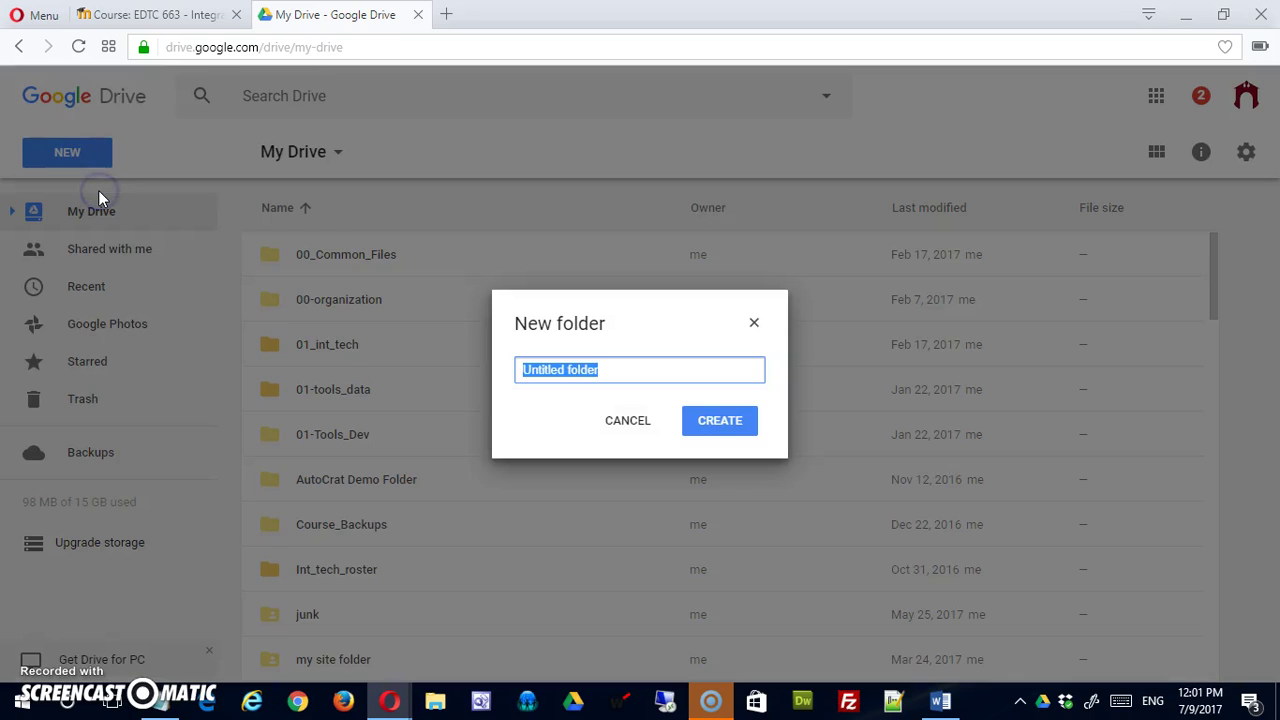
{"action": "type", "text": "I"}
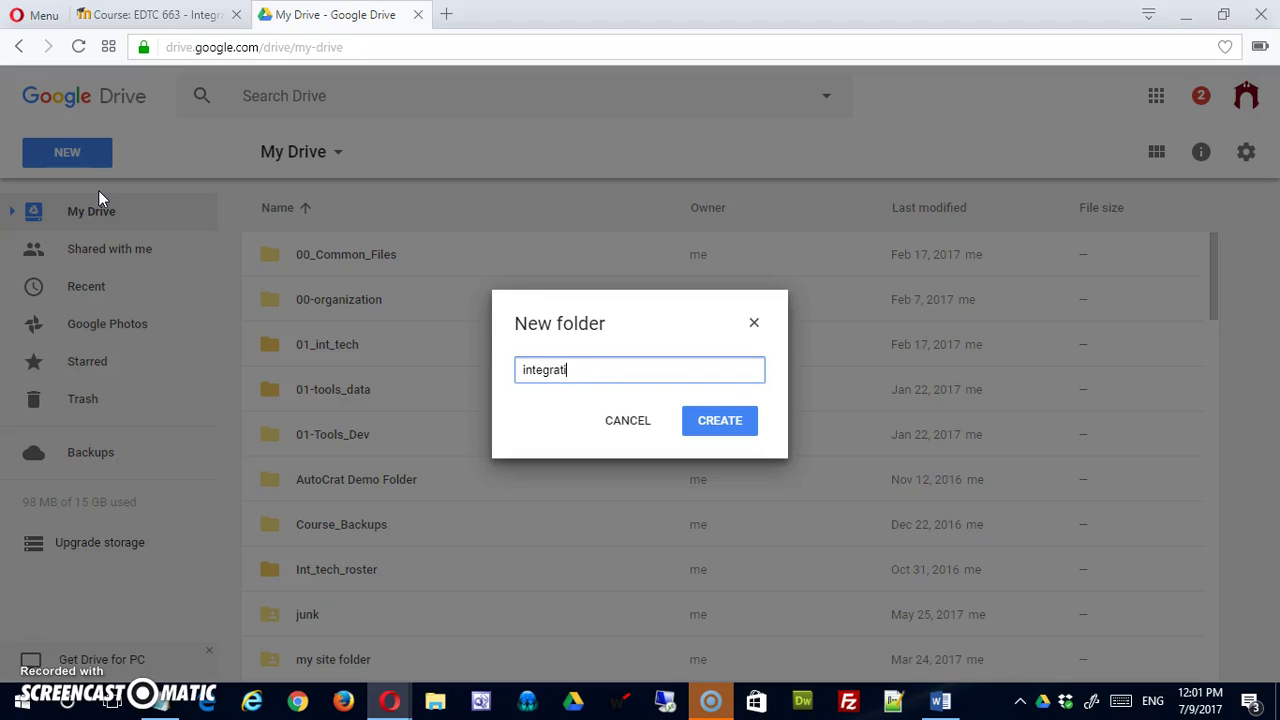
{"action": "type", "text": "ntegrating_technologies-sciorra"}
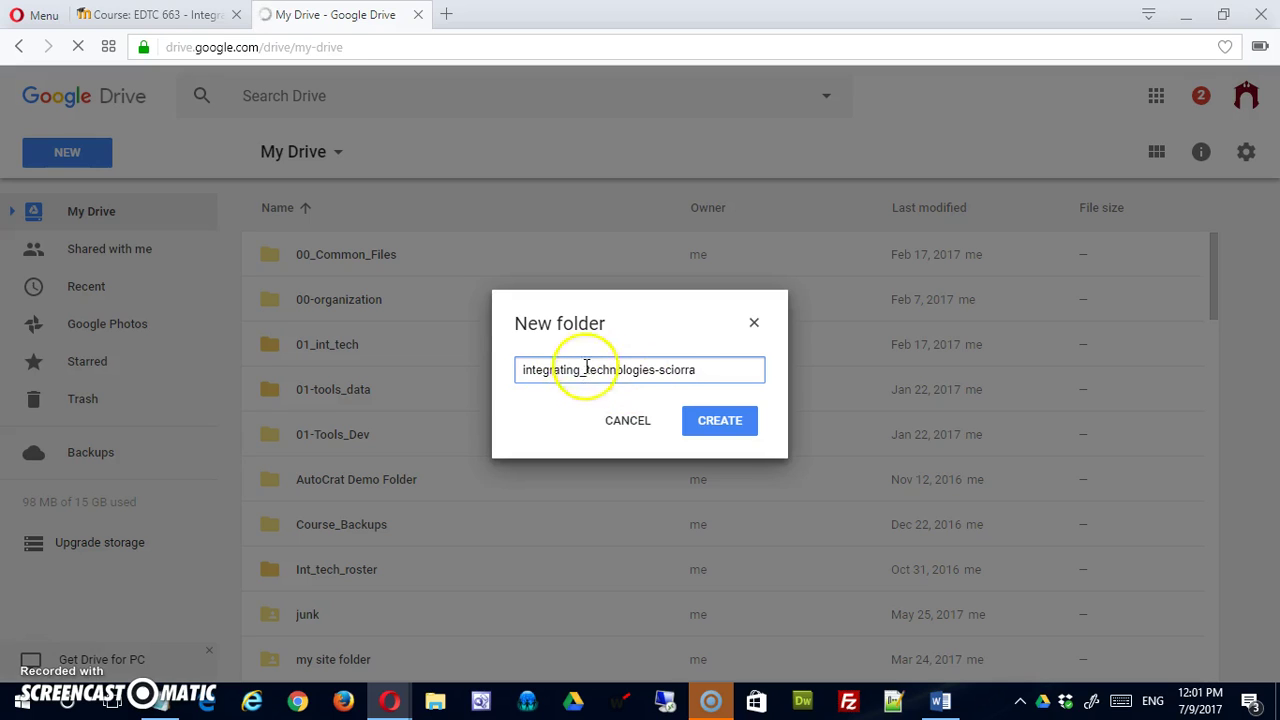
{"action": "left_click", "coordinate": [703, 432]}
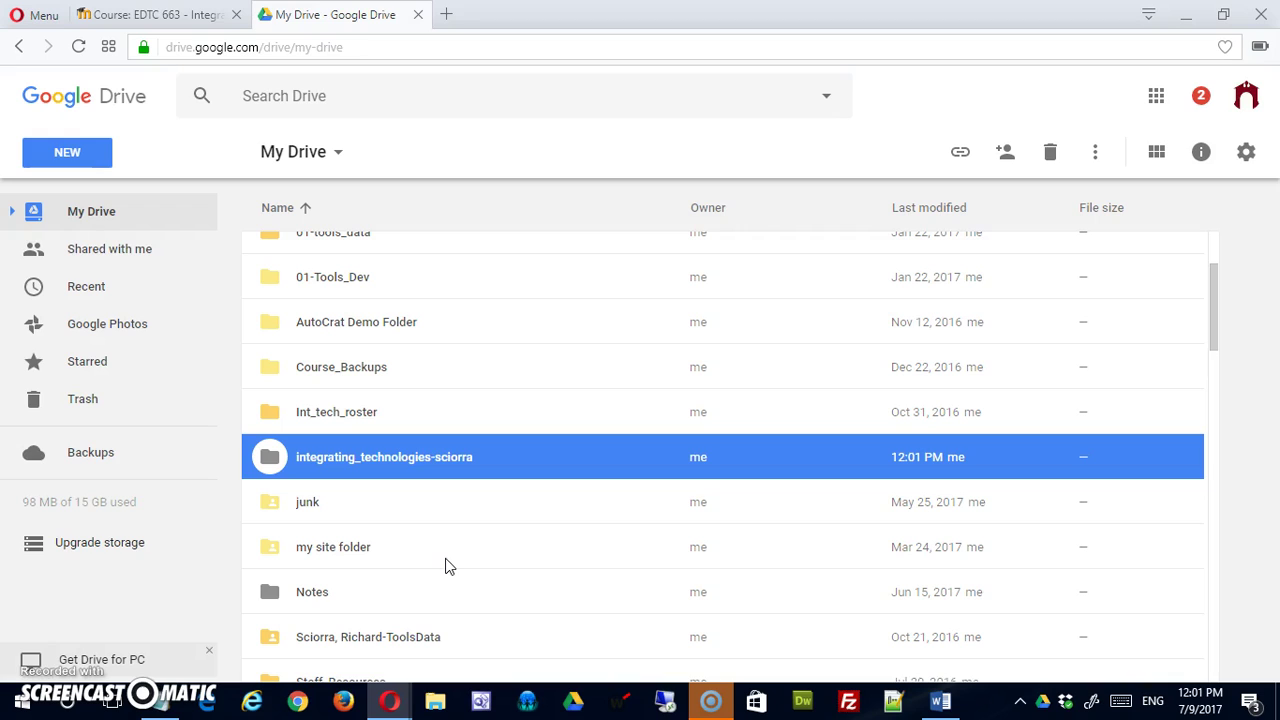
In the Moodle course, go to the Class Contact Information page.
{"action": "left_click", "coordinate": [152, 18]}
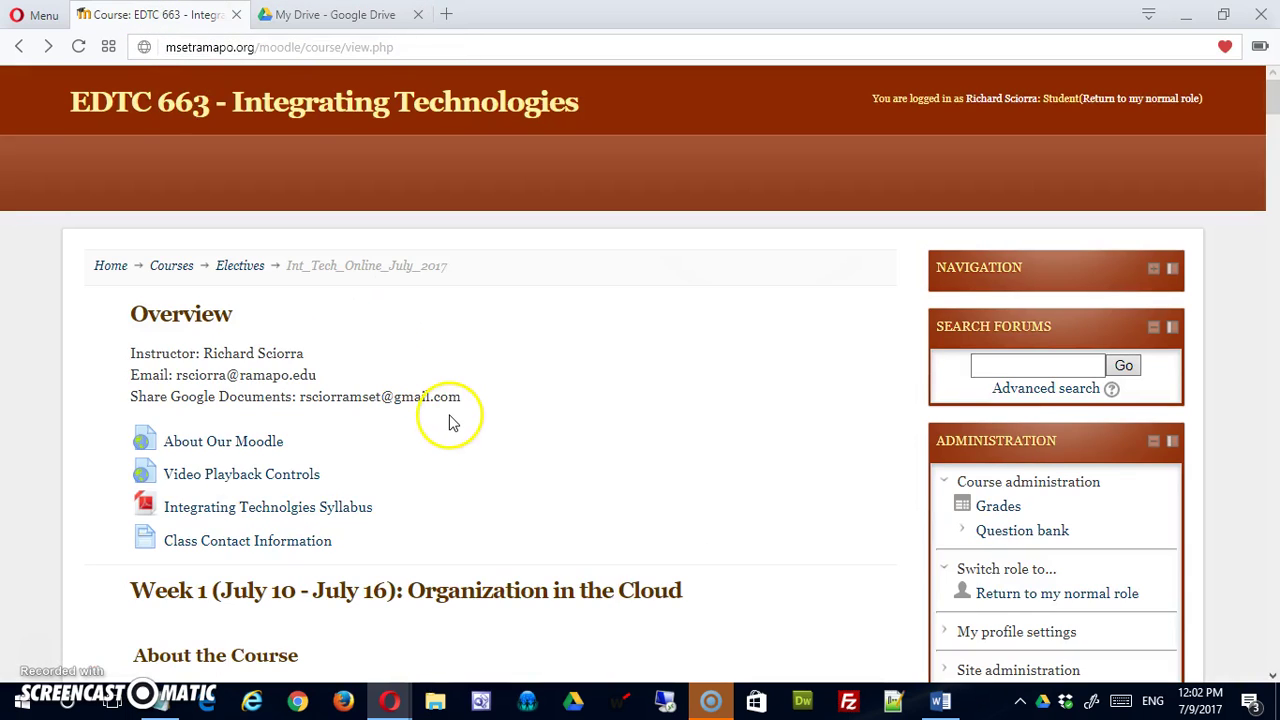
{"action": "scroll", "coordinate": [449, 425], "scroll_direction": "down", "scroll_amount": 1}
{"action": "scroll", "coordinate": [449, 432], "scroll_direction": "down", "scroll_amount": 1}
{"action": "scroll", "coordinate": [426, 351], "scroll_direction": "up", "scroll_amount": 1}
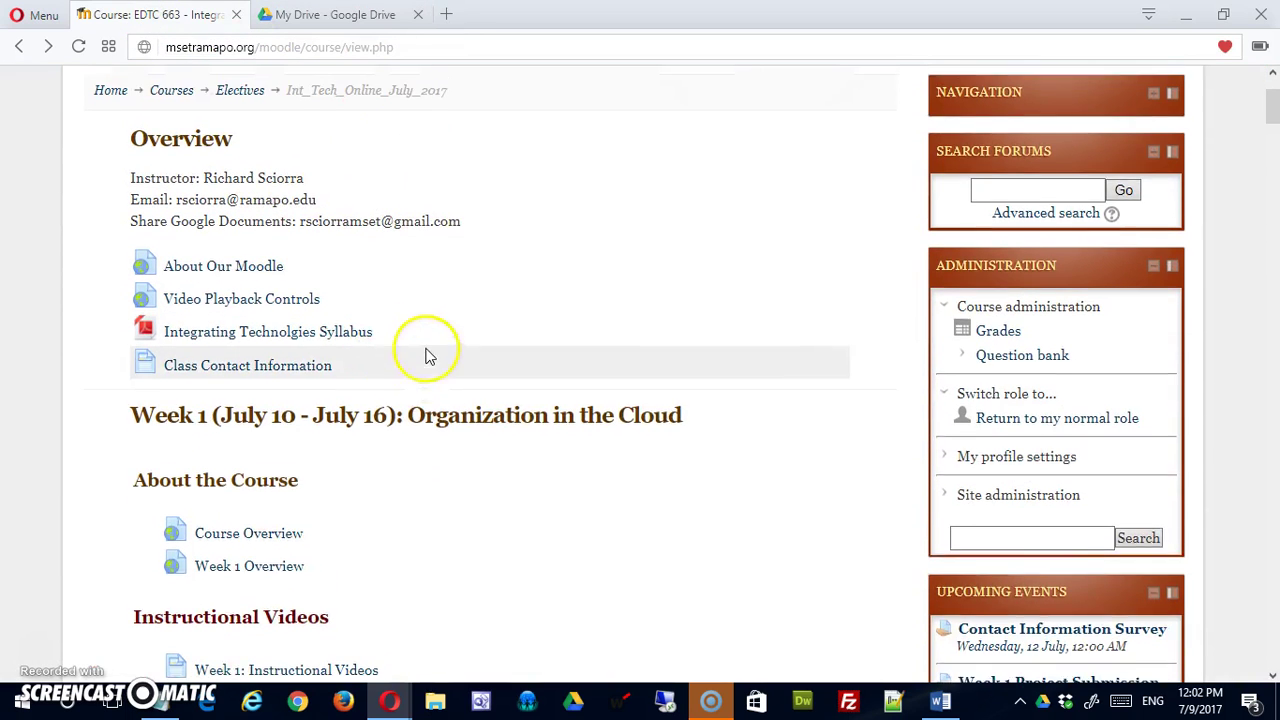
{"action": "left_click", "coordinate": [221, 449]}
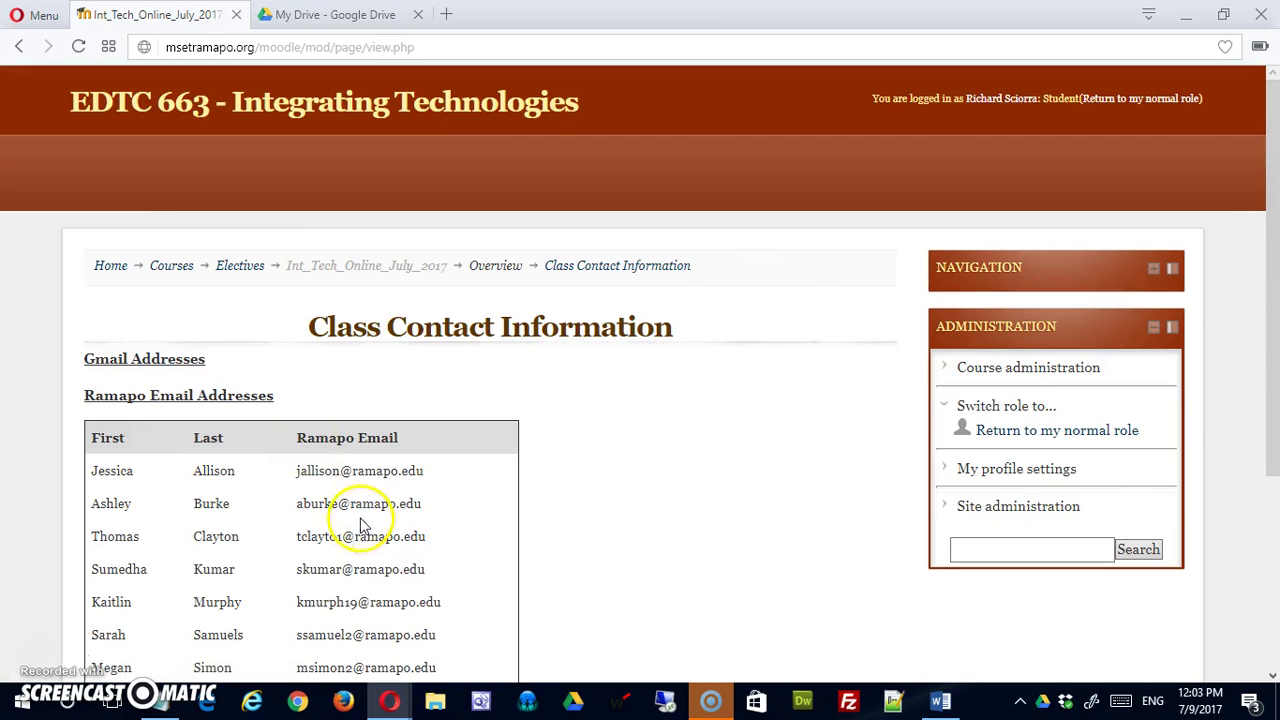
{"action": "left_click_drag", "start_coordinate": [297, 437], "coordinate": [404, 437]}
Copy the comma-separated list of class email addresses below the table.
{"action": "scroll", "coordinate": [443, 509], "scroll_direction": "down", "scroll_amount": 2}
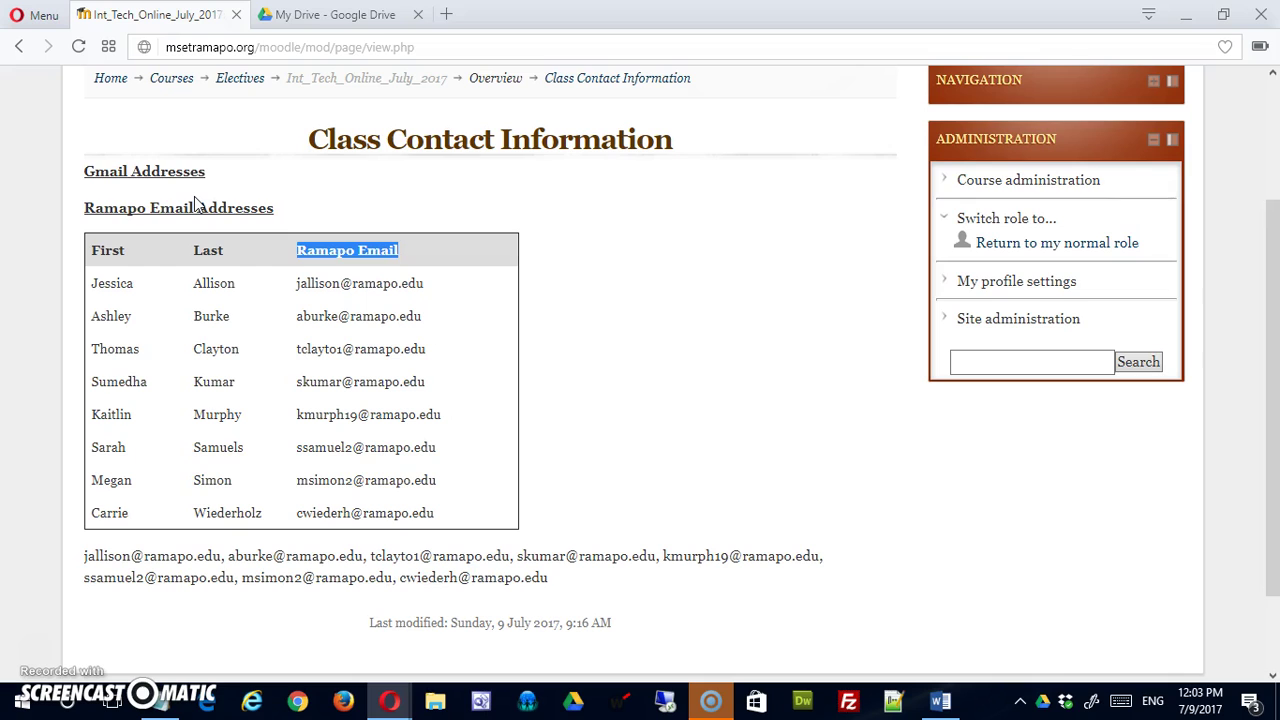
{"action": "scroll", "coordinate": [330, 320], "scroll_direction": "down", "scroll_amount": 1}
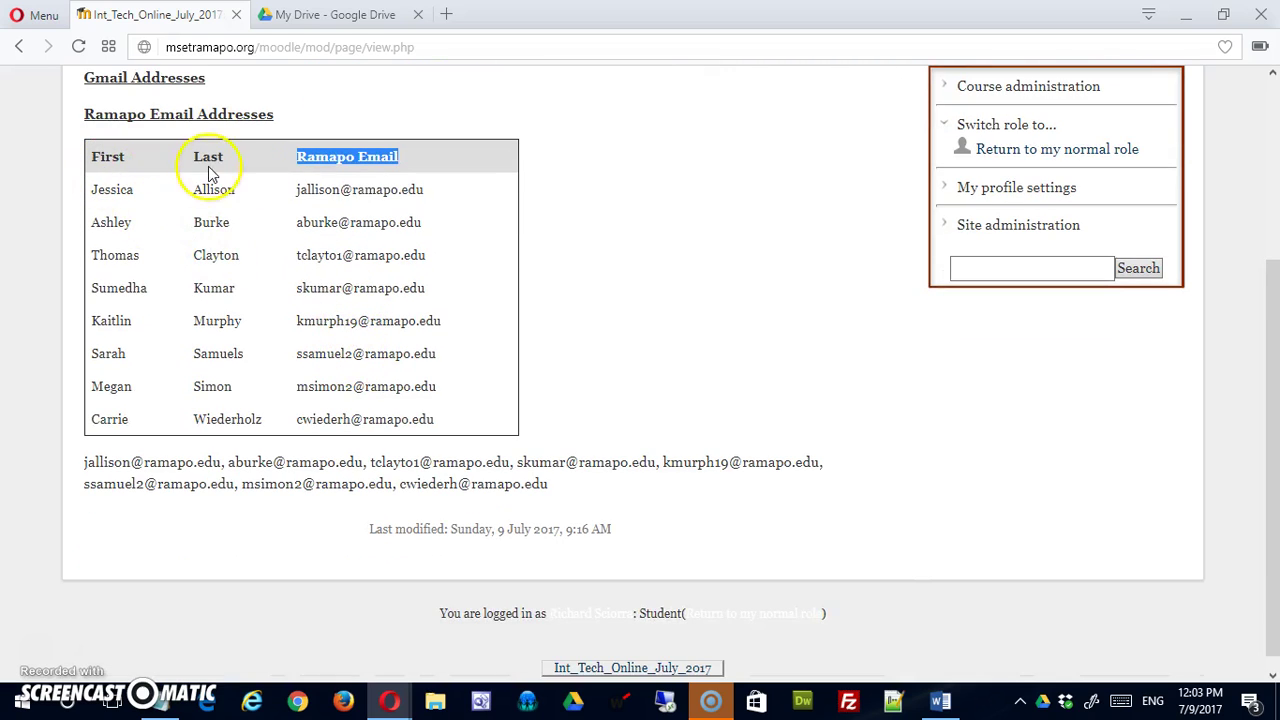
{"action": "left_click", "coordinate": [84, 462]}
{"action": "left_click_drag", "start_coordinate": [84, 462], "coordinate": [558, 483]}
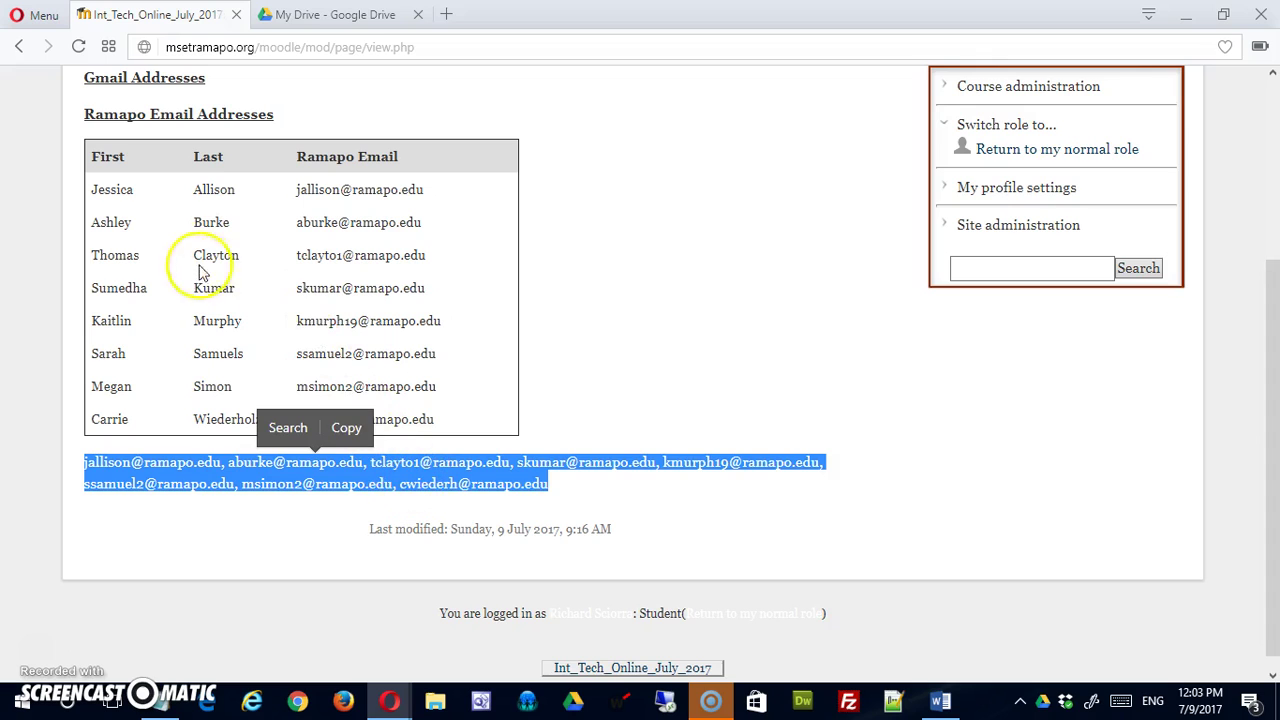
{"action": "right_click", "coordinate": [448, 479]}
{"action": "left_click", "coordinate": [492, 542]}
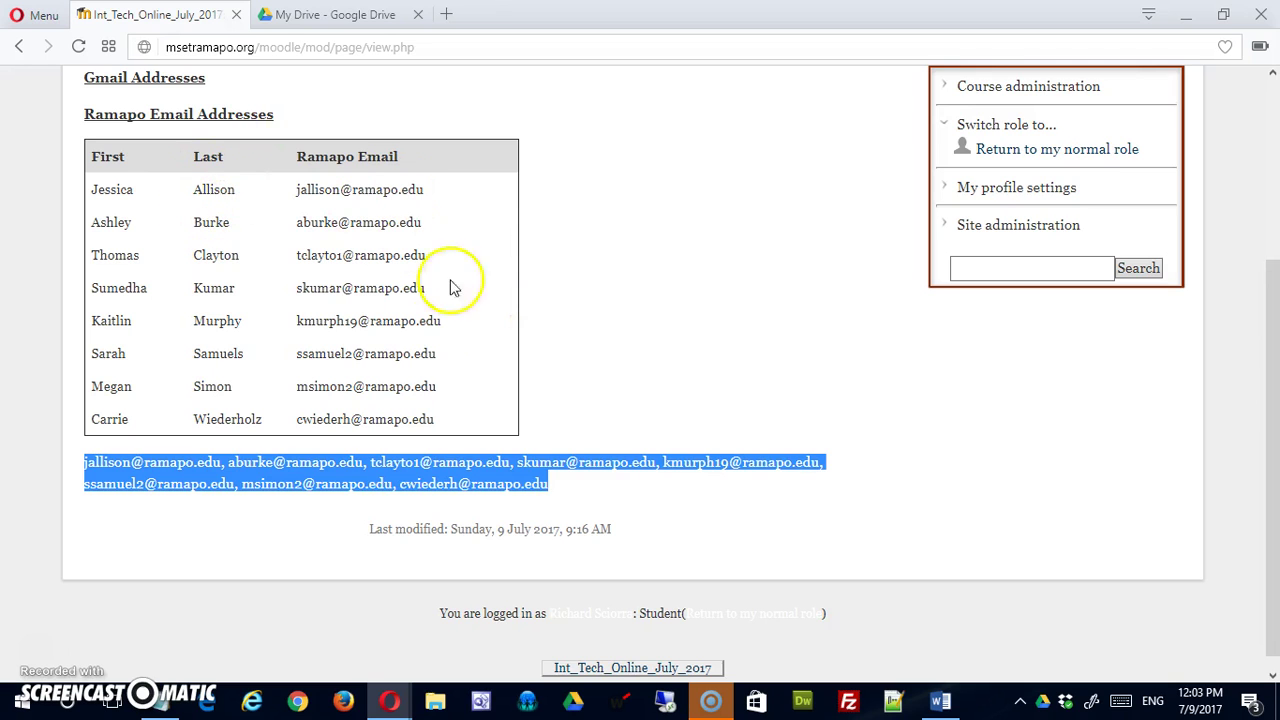
{"action": "scroll", "coordinate": [440, 355], "scroll_direction": "up", "scroll_amount": 3}
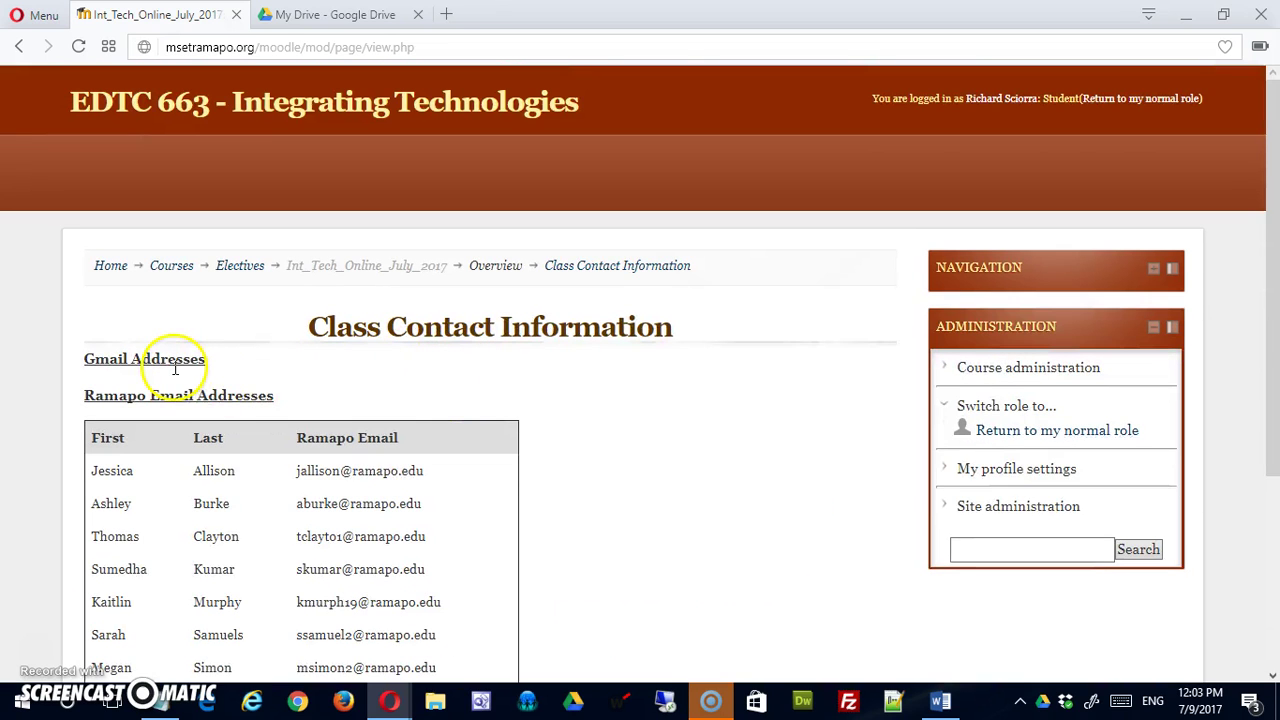
{"action": "scroll", "coordinate": [372, 405], "scroll_direction": "down", "scroll_amount": 1}
{"action": "scroll", "coordinate": [372, 405], "scroll_direction": "down", "scroll_amount": 1}
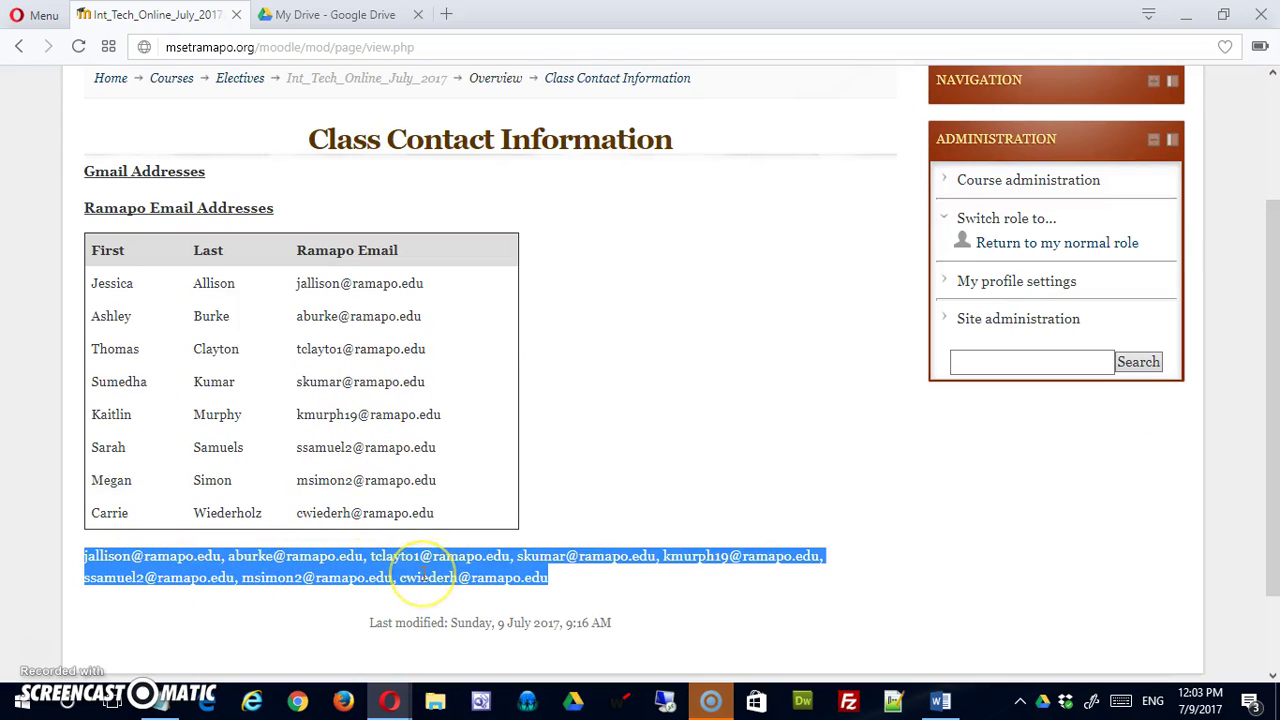
{"action": "left_click_drag", "start_coordinate": [424, 575], "coordinate": [349, 466]}
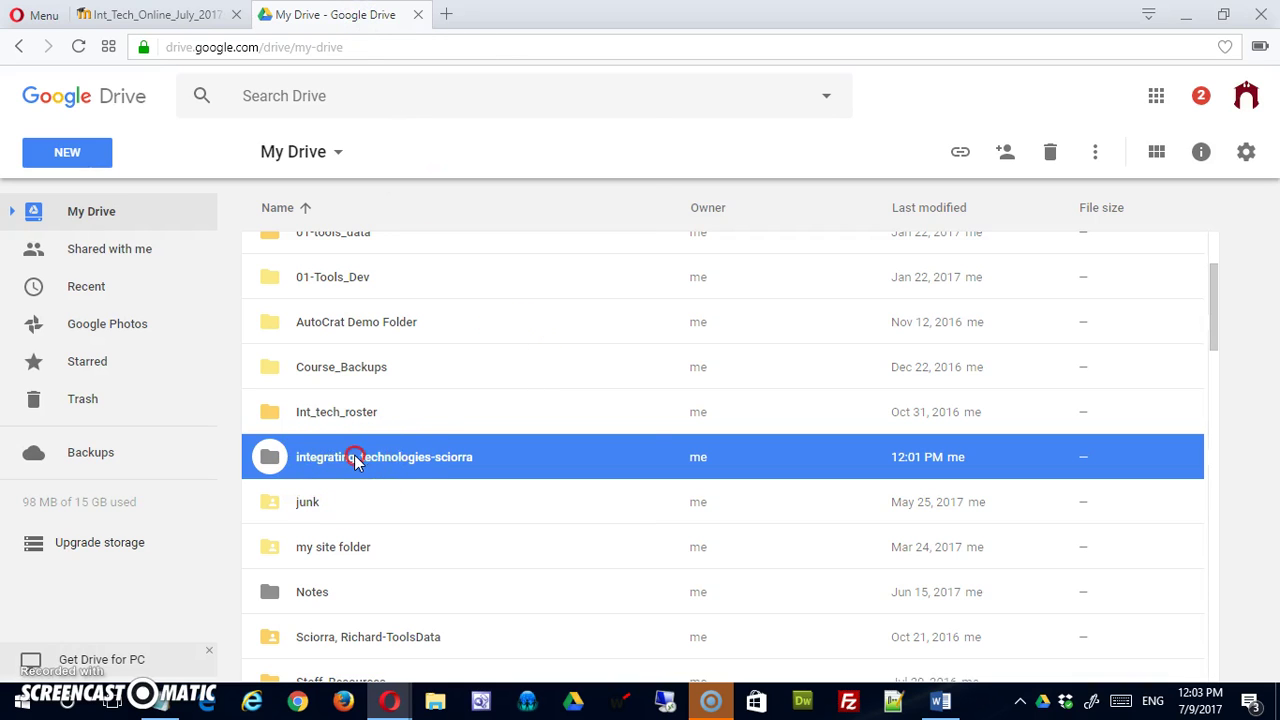
Share integrating_technologies-sciorra as Can view with the pasted class email addresses.
{"action": "right_click", "coordinate": [354, 457]}
{"action": "left_click", "coordinate": [487, 153]}
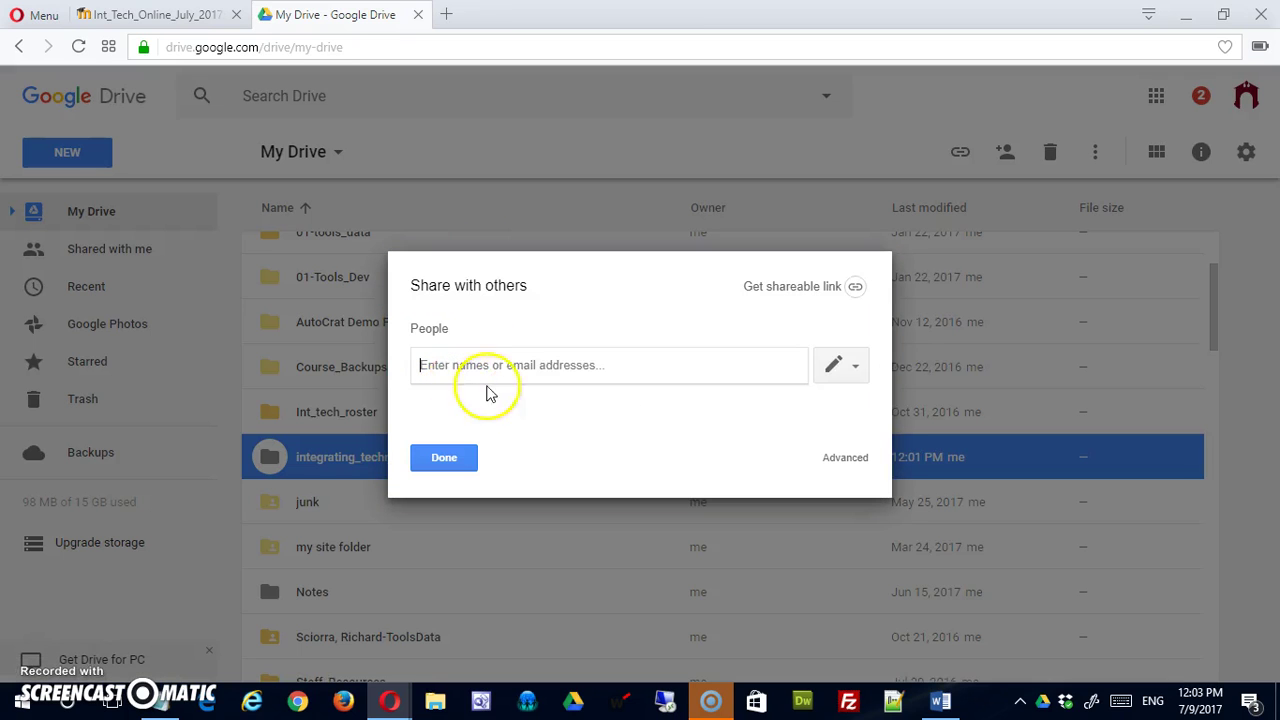
{"action": "left_click", "coordinate": [860, 368]}
{"action": "left_click", "coordinate": [776, 428]}
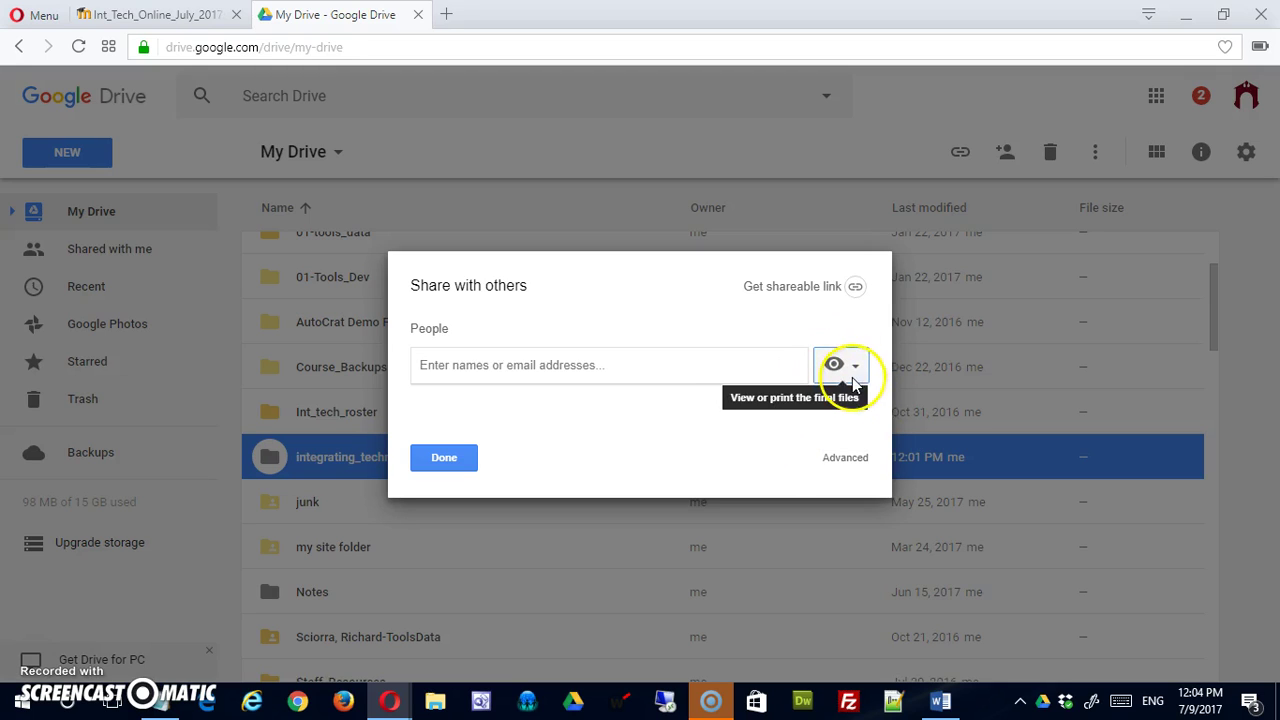
{"action": "left_click", "coordinate": [588, 368]}
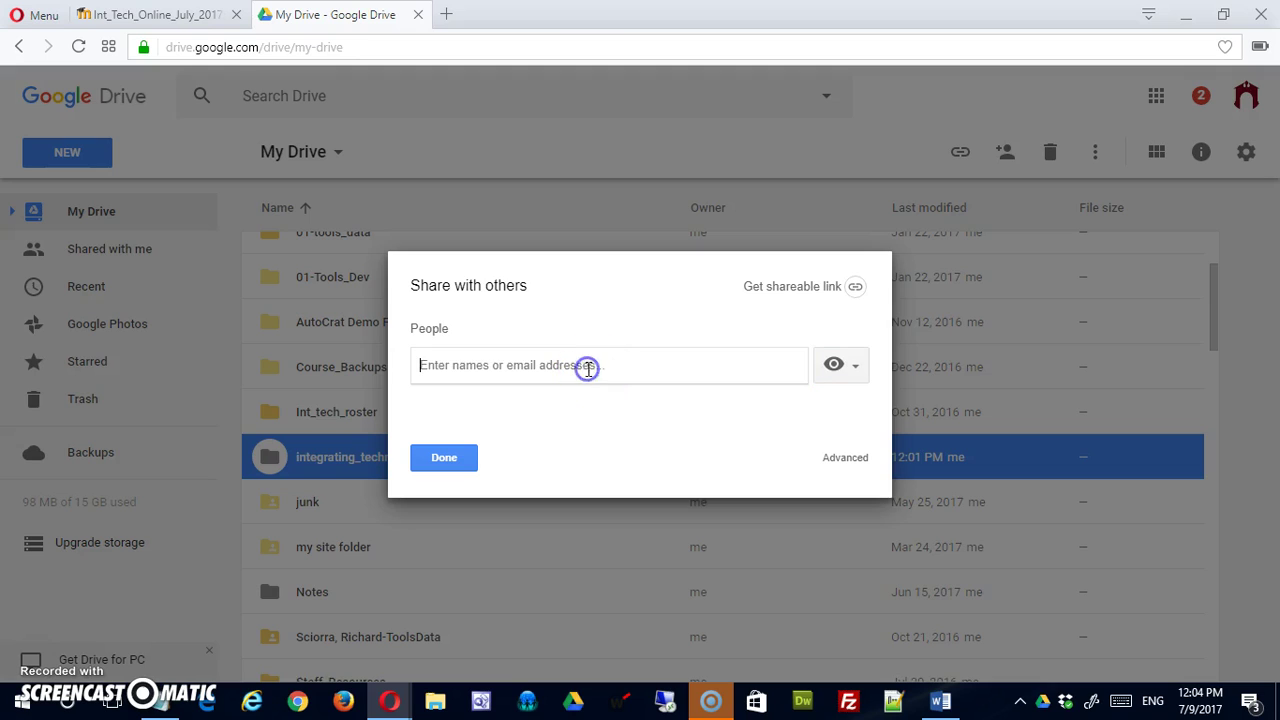
{"action": "key", "text": "ctrl+v"}
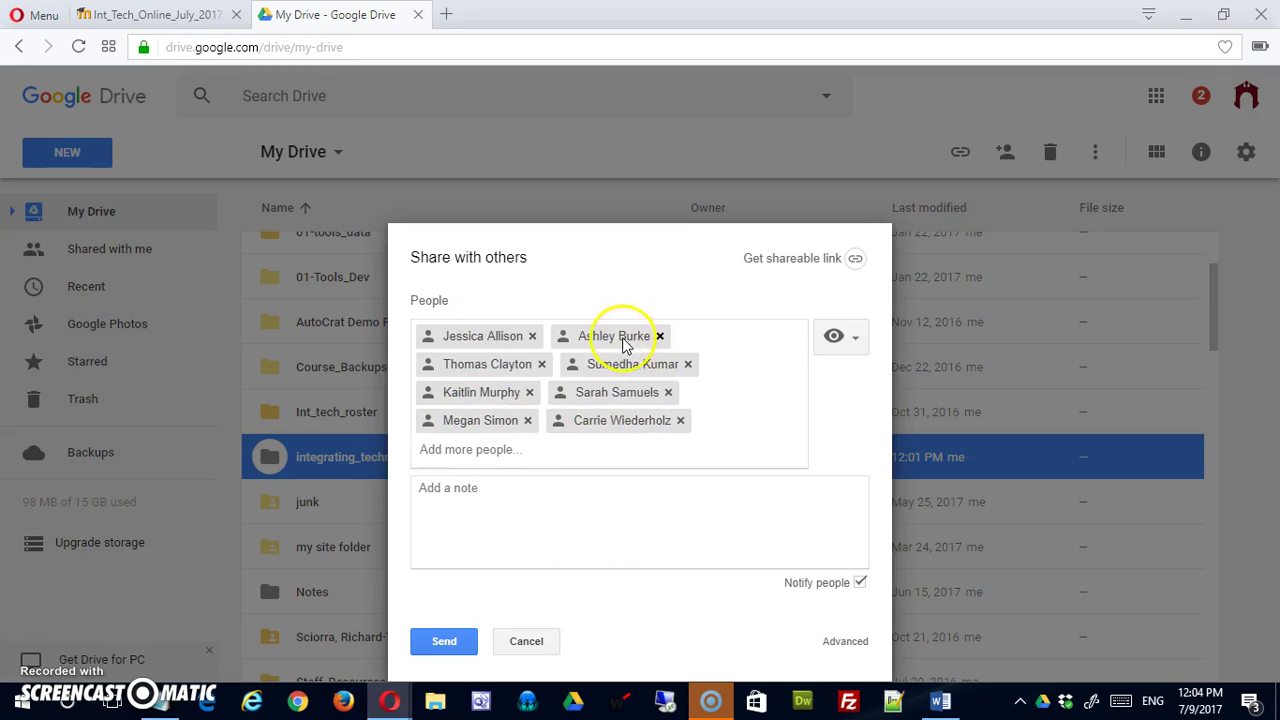
Turn off Notify people and confirm sharing without sending invitations.
{"action": "left_click", "coordinate": [524, 525]}
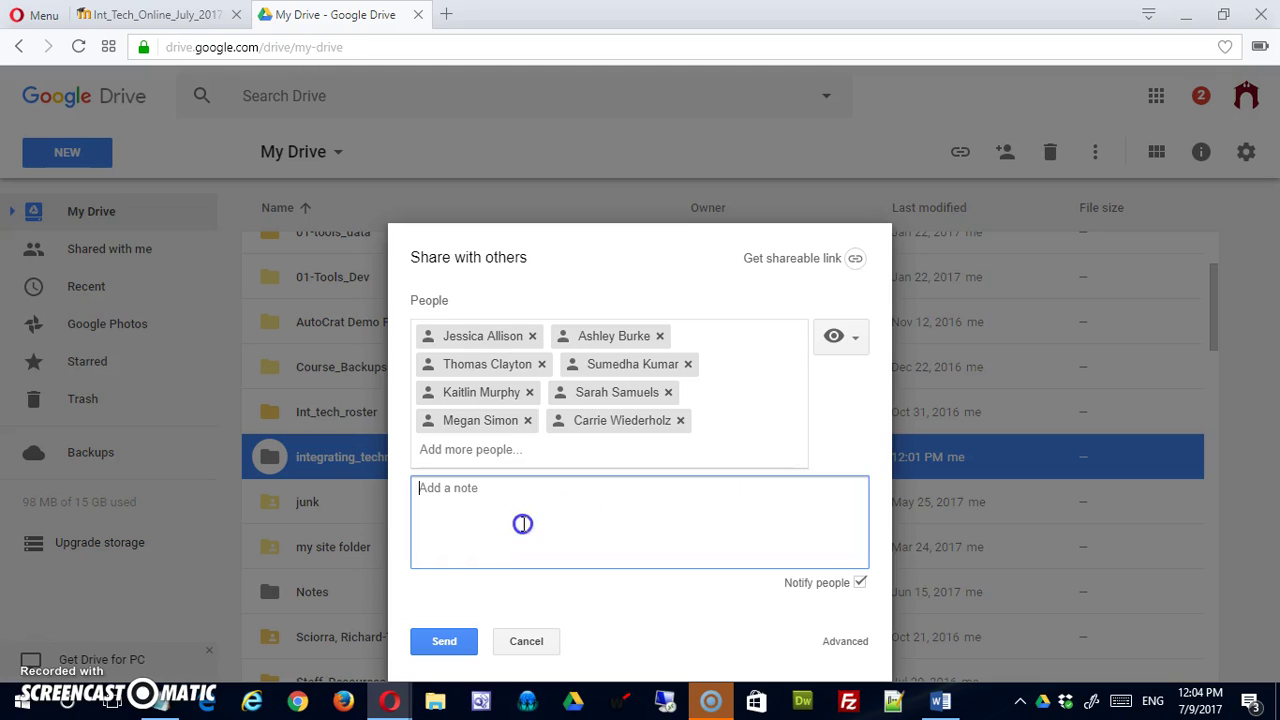
{"action": "left_click", "coordinate": [859, 584]}
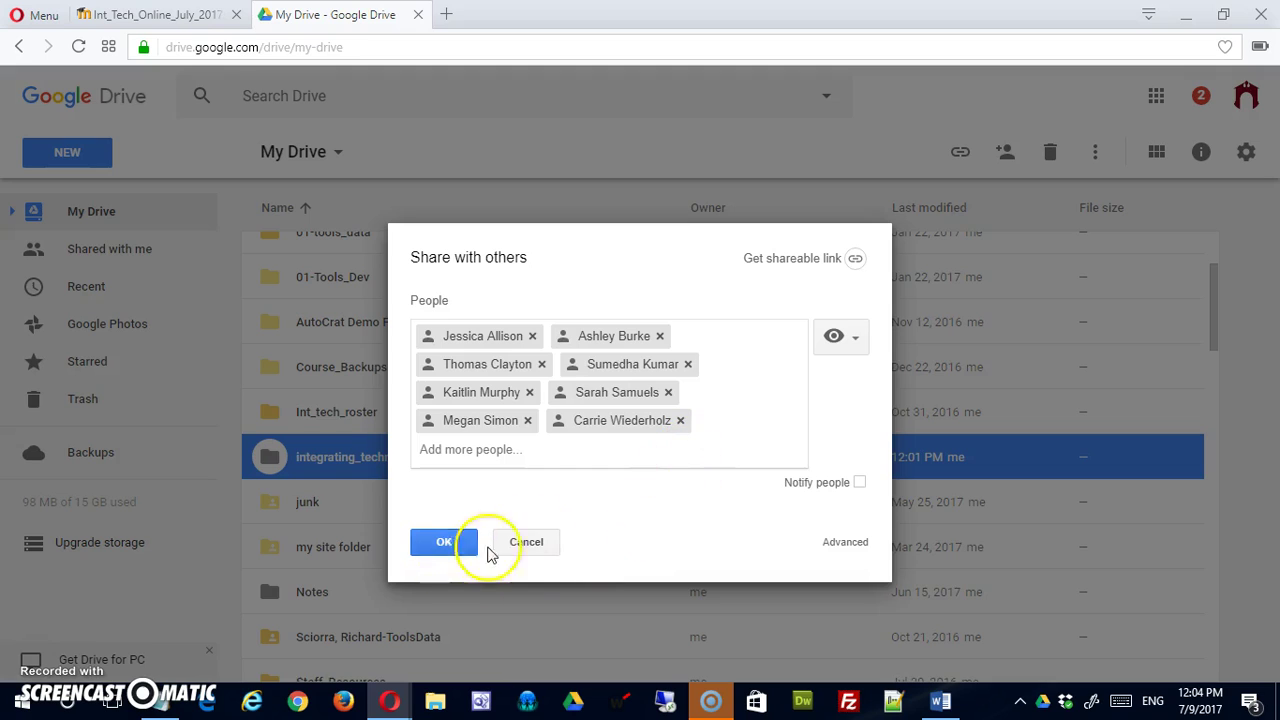
{"action": "left_click", "coordinate": [710, 427]}
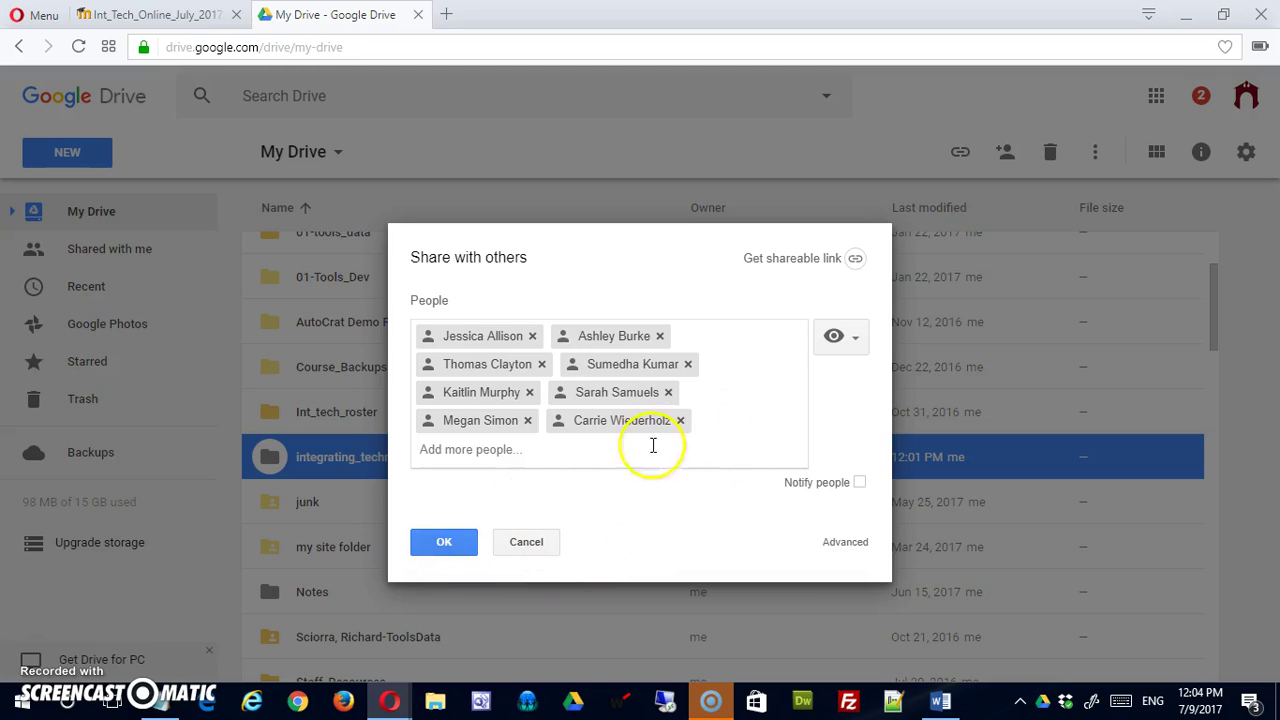
{"action": "left_click", "coordinate": [449, 553]}
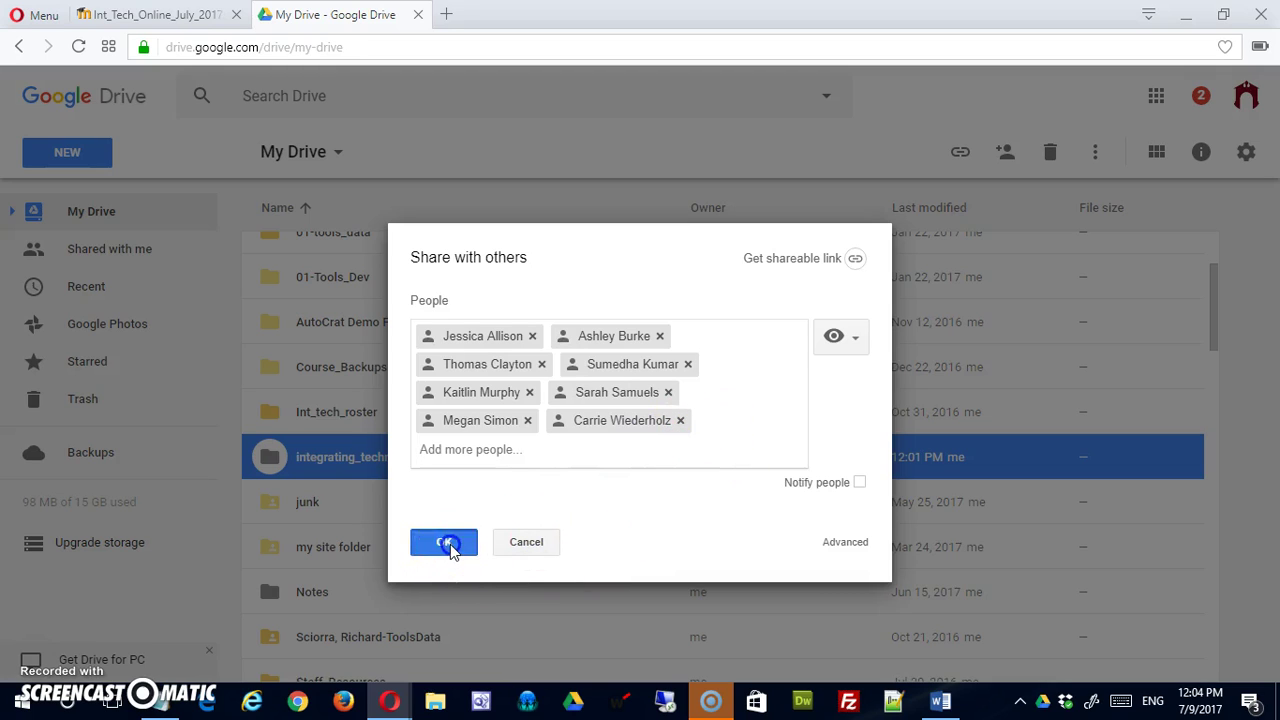
{"action": "left_click", "coordinate": [453, 423]}
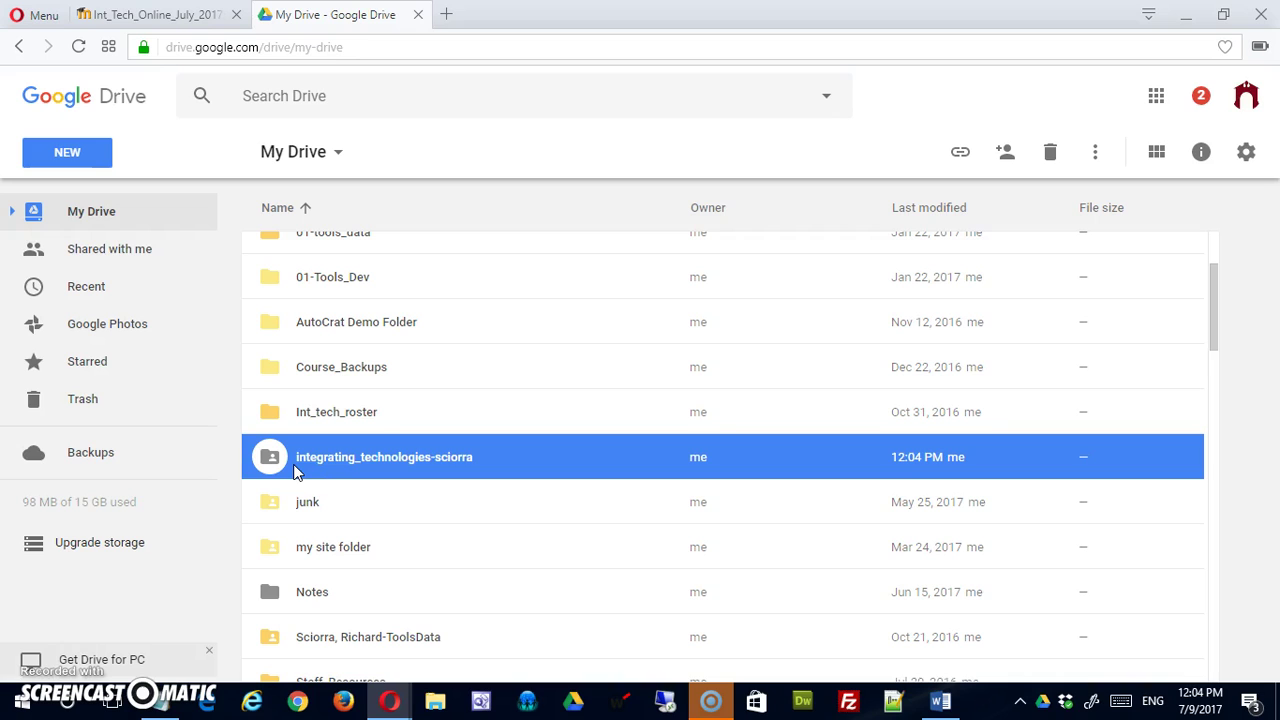
Add the instructor's account as an editor of the folder, without sending an invitation.
{"action": "right_click", "coordinate": [280, 458]}
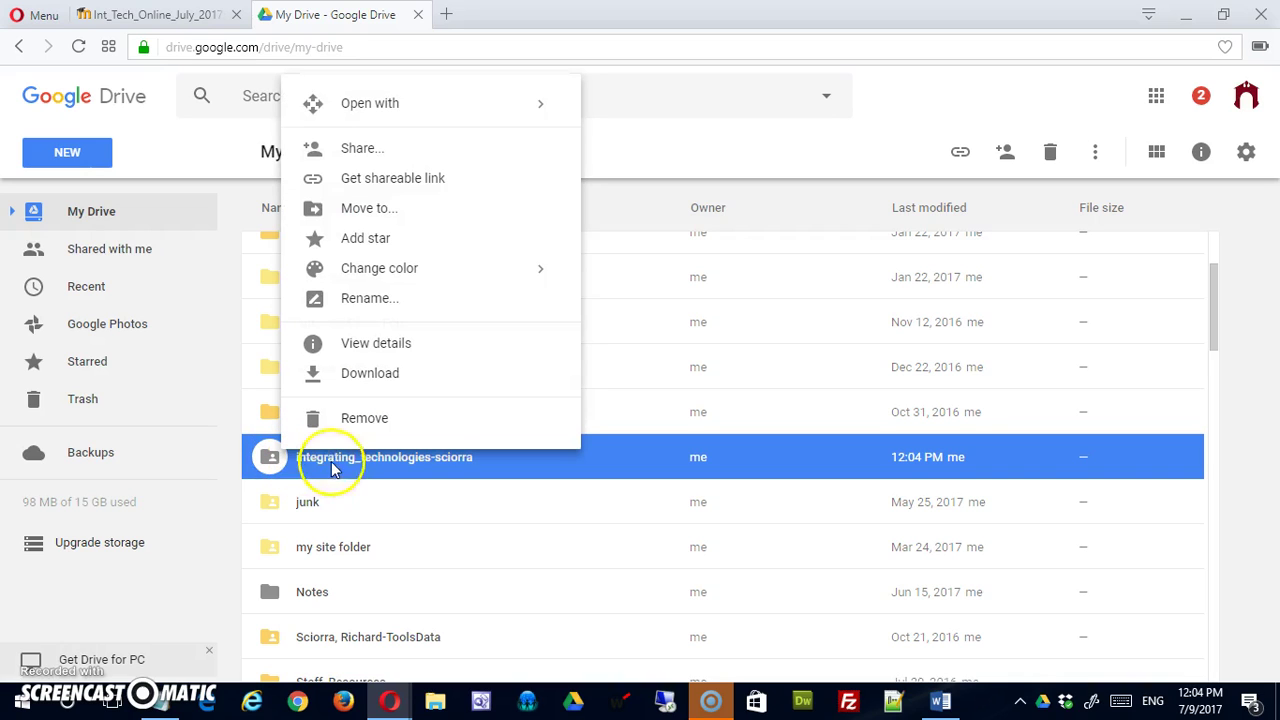
{"action": "left_click", "coordinate": [410, 150]}
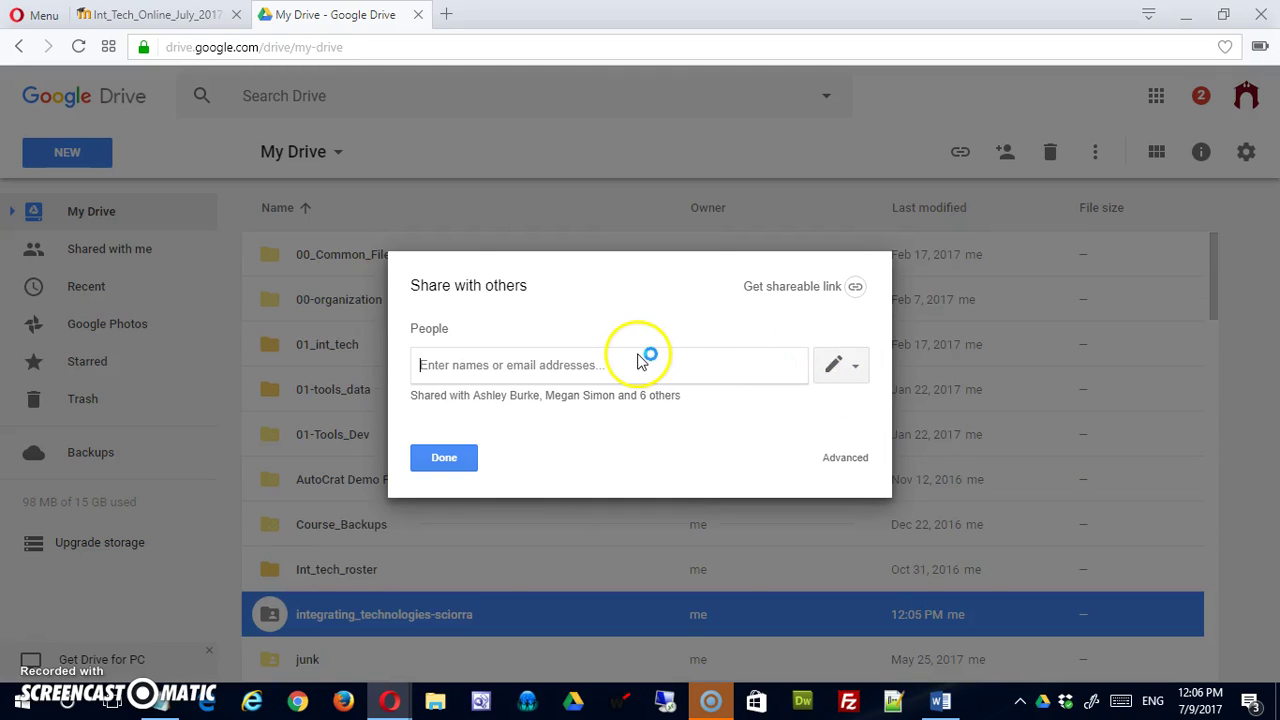
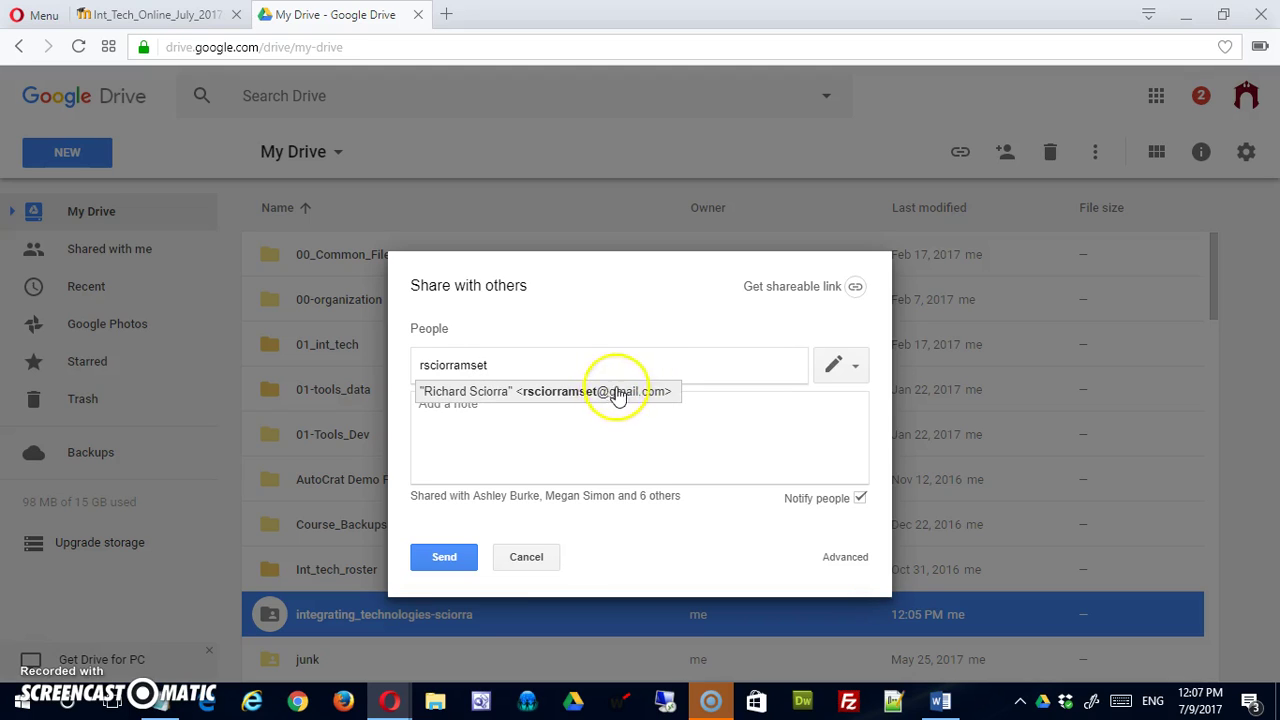
{"action": "left_click", "coordinate": [612, 391]}
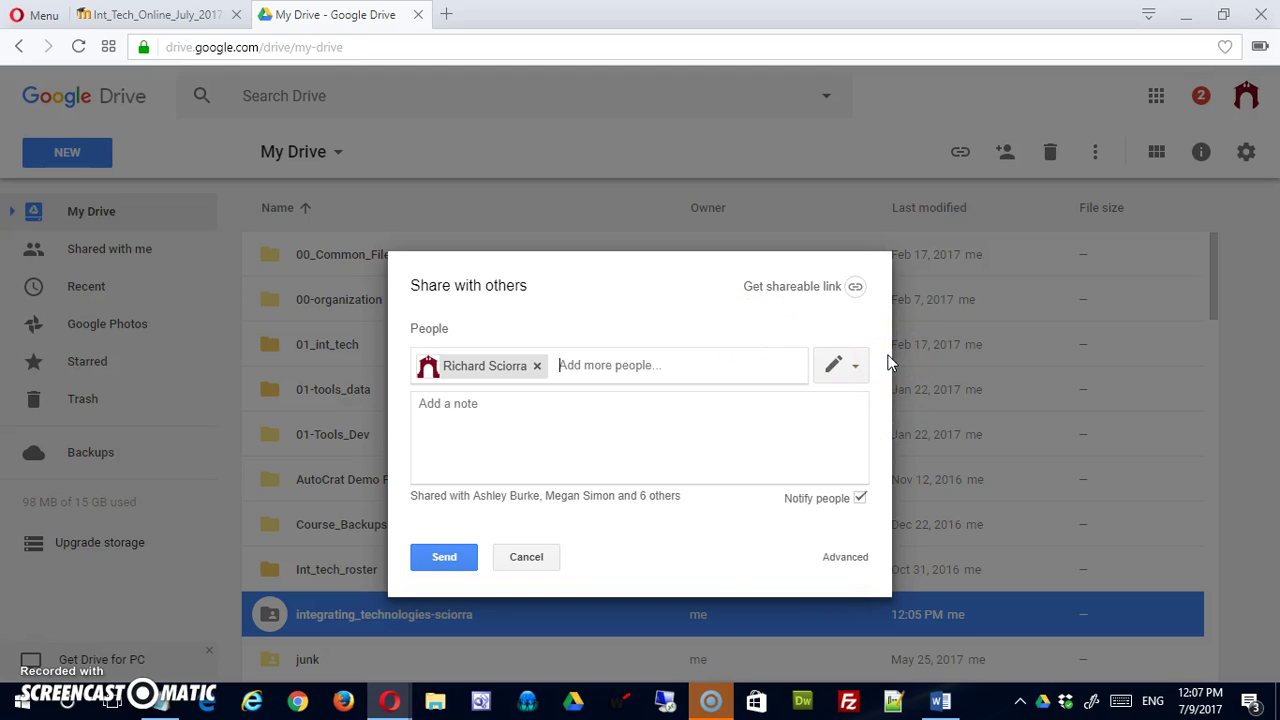
{"action": "left_click", "coordinate": [860, 498]}
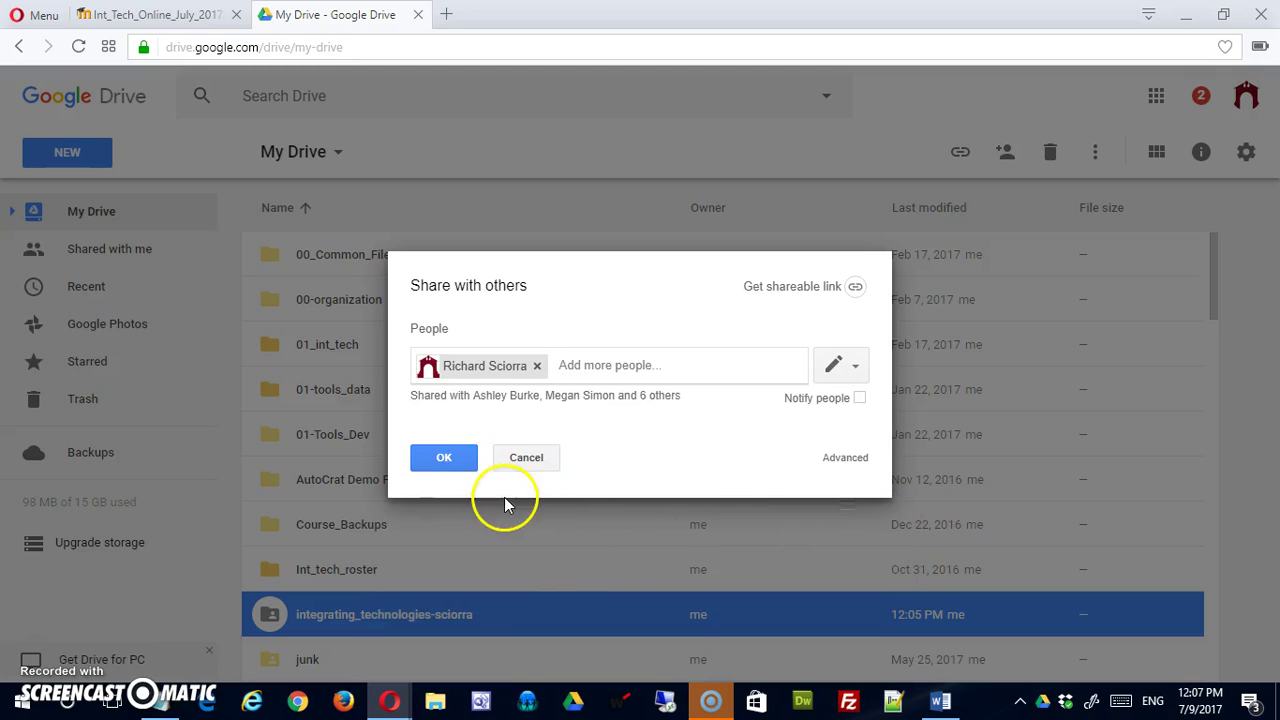
{"action": "left_click", "coordinate": [452, 457]}
{"action": "left_click", "coordinate": [464, 420]}
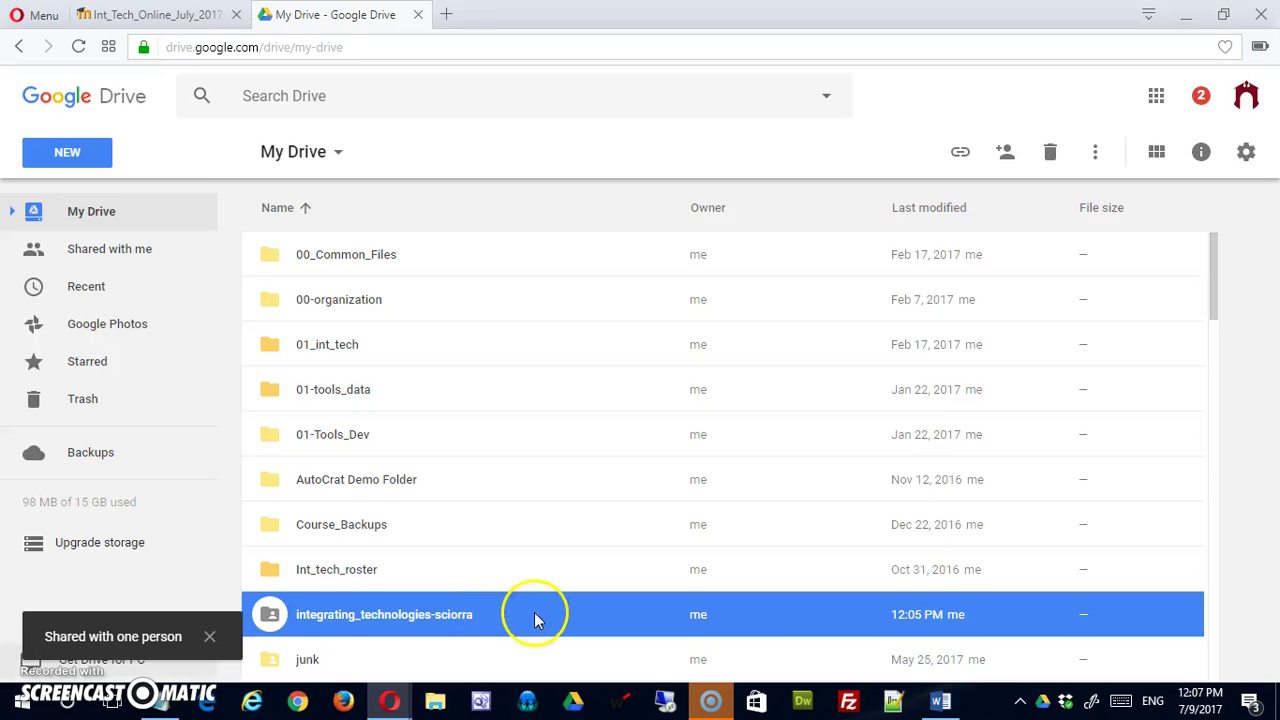
Open the integrating_technologies-sciorra folder from My Drive.
{"action": "left_click", "coordinate": [336, 622]}
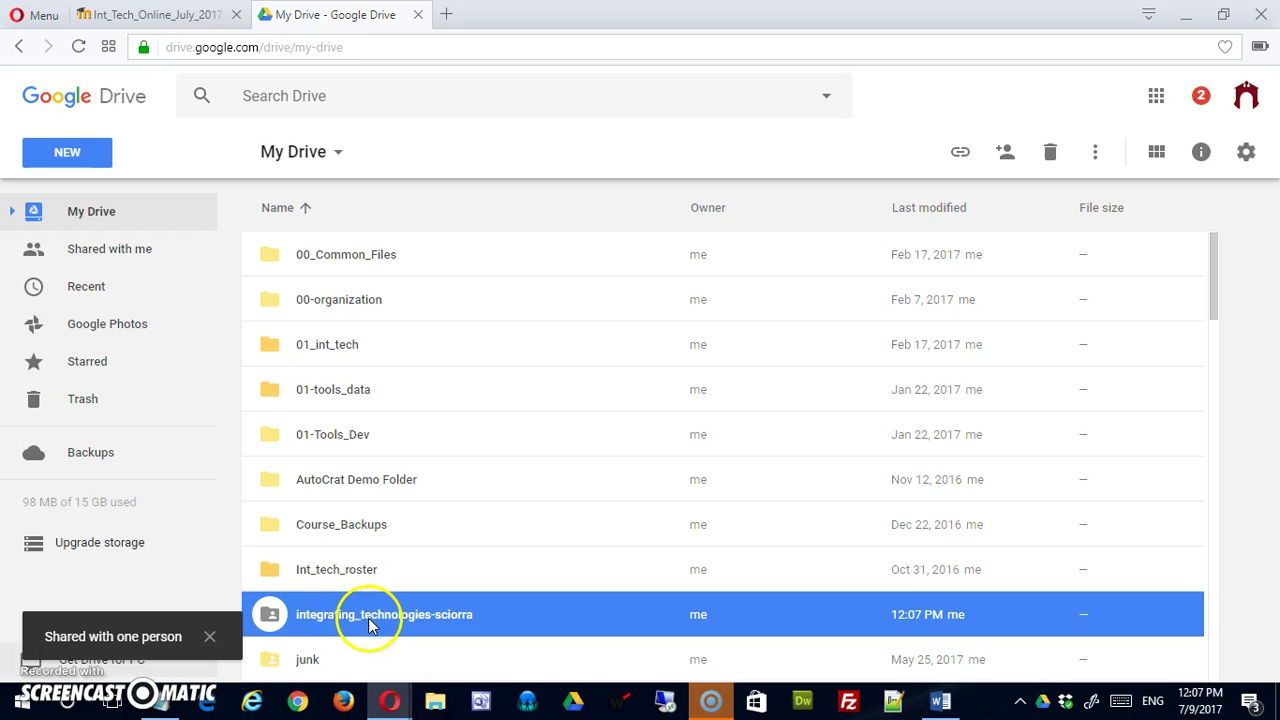
{"action": "scroll", "coordinate": [368, 610], "scroll_direction": "down", "scroll_amount": 3}
{"action": "scroll", "coordinate": [370, 570], "scroll_direction": "up", "scroll_amount": 2}
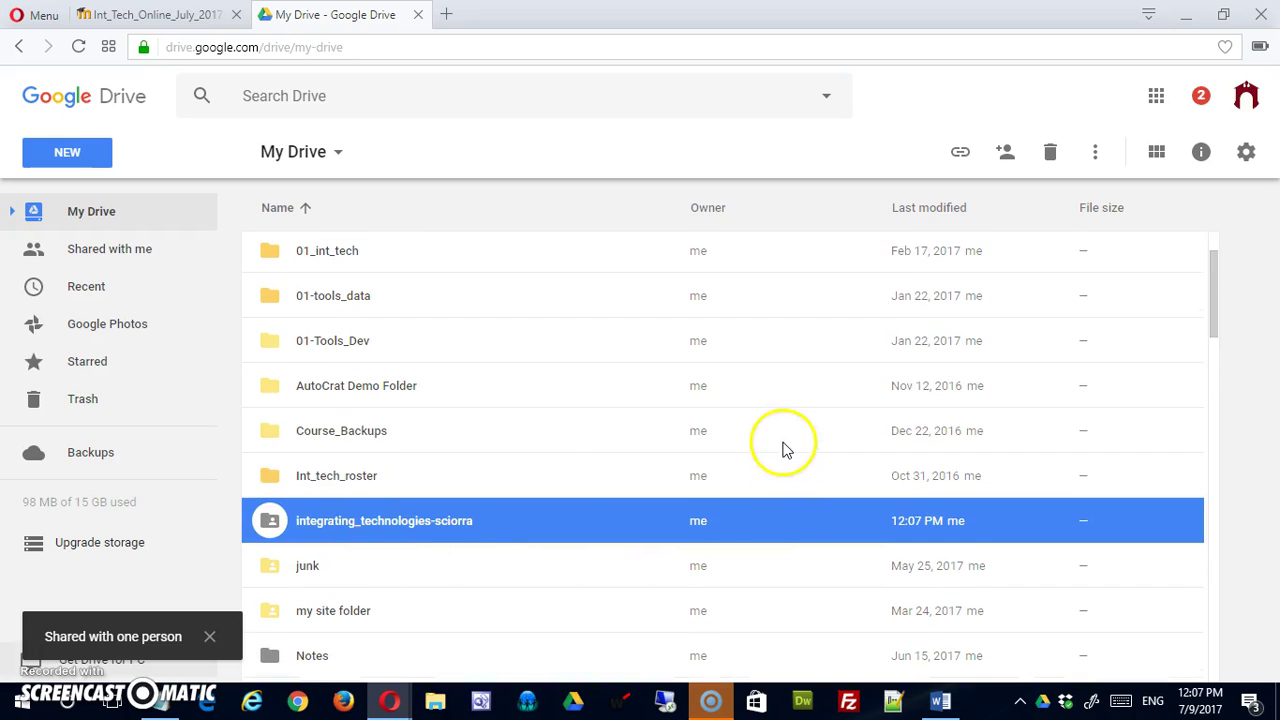
{"action": "double_click", "coordinate": [262, 523]}
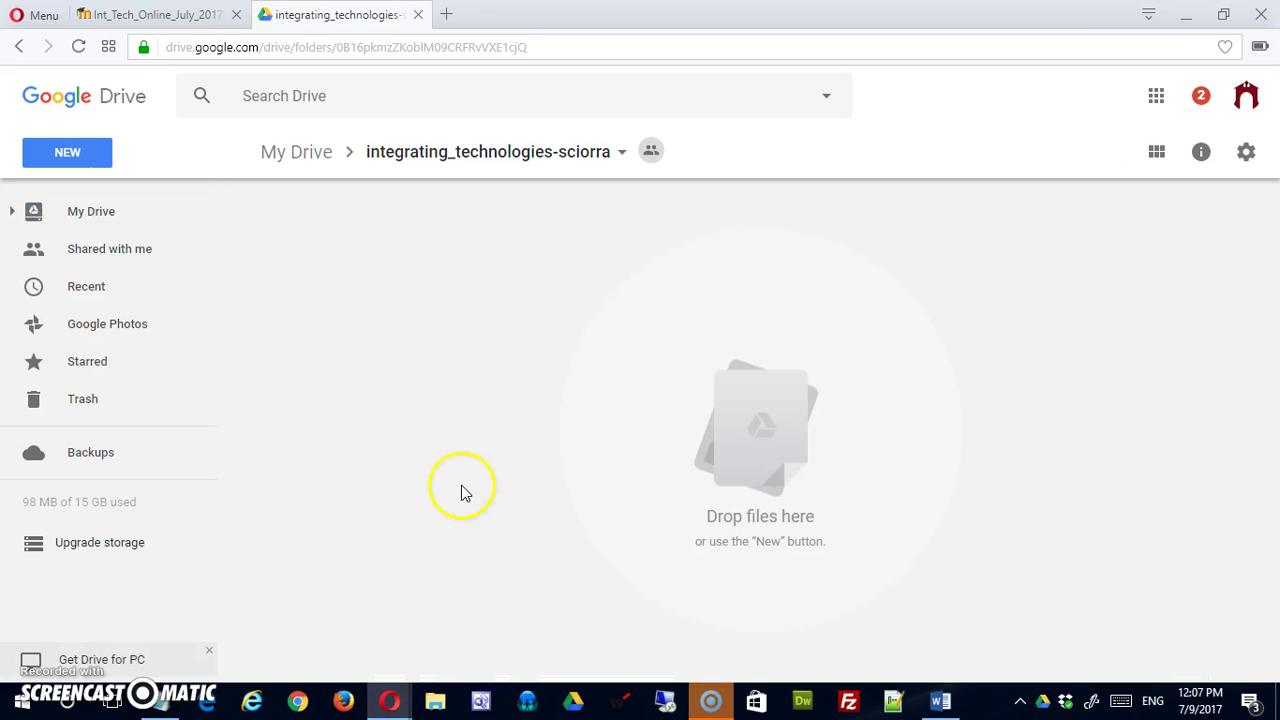
Start a new Google Doc there, then dismiss the 'Create in a shared folder?' prompt.
{"action": "left_click", "coordinate": [66, 158]}
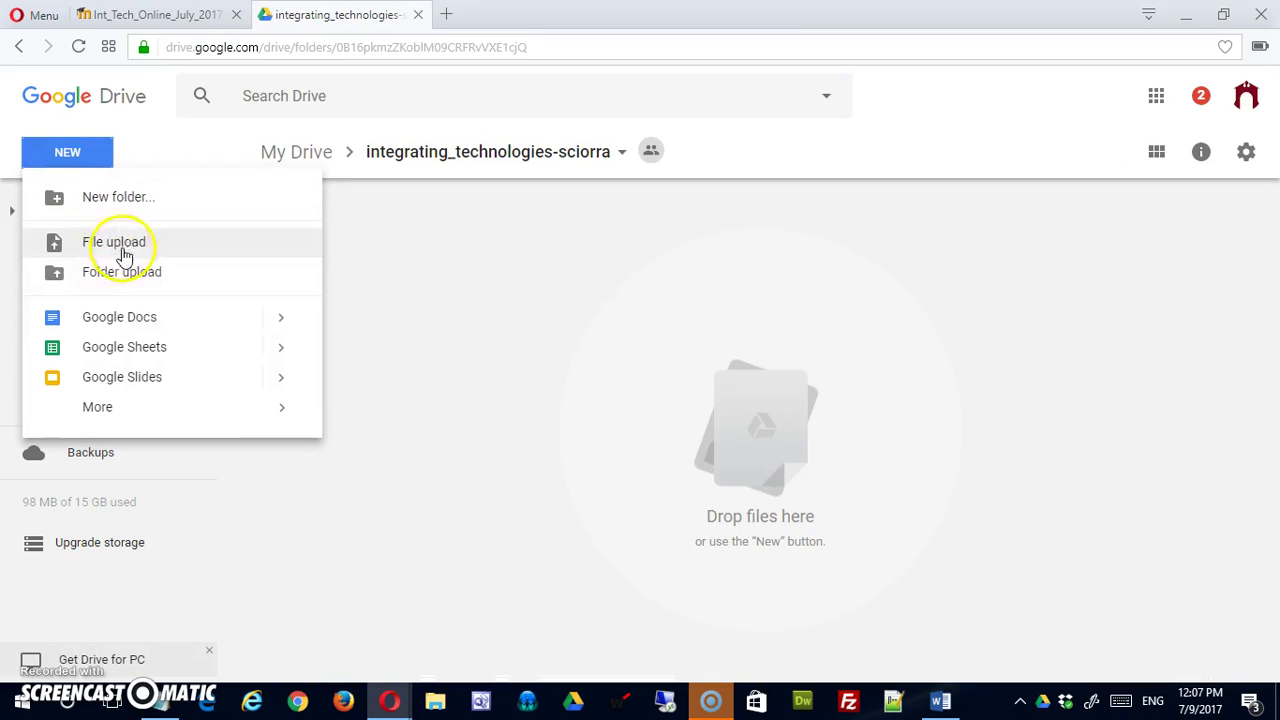
{"action": "left_click", "coordinate": [131, 316]}
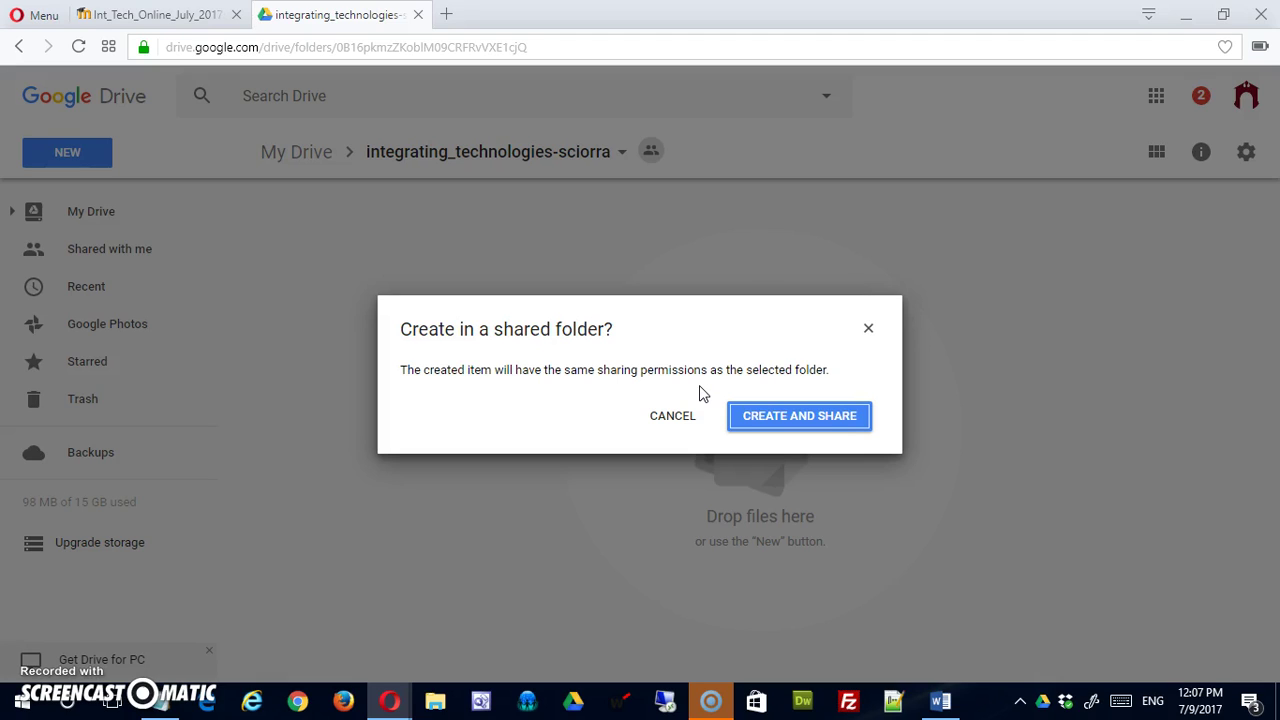
{"action": "left_click", "coordinate": [868, 329]}
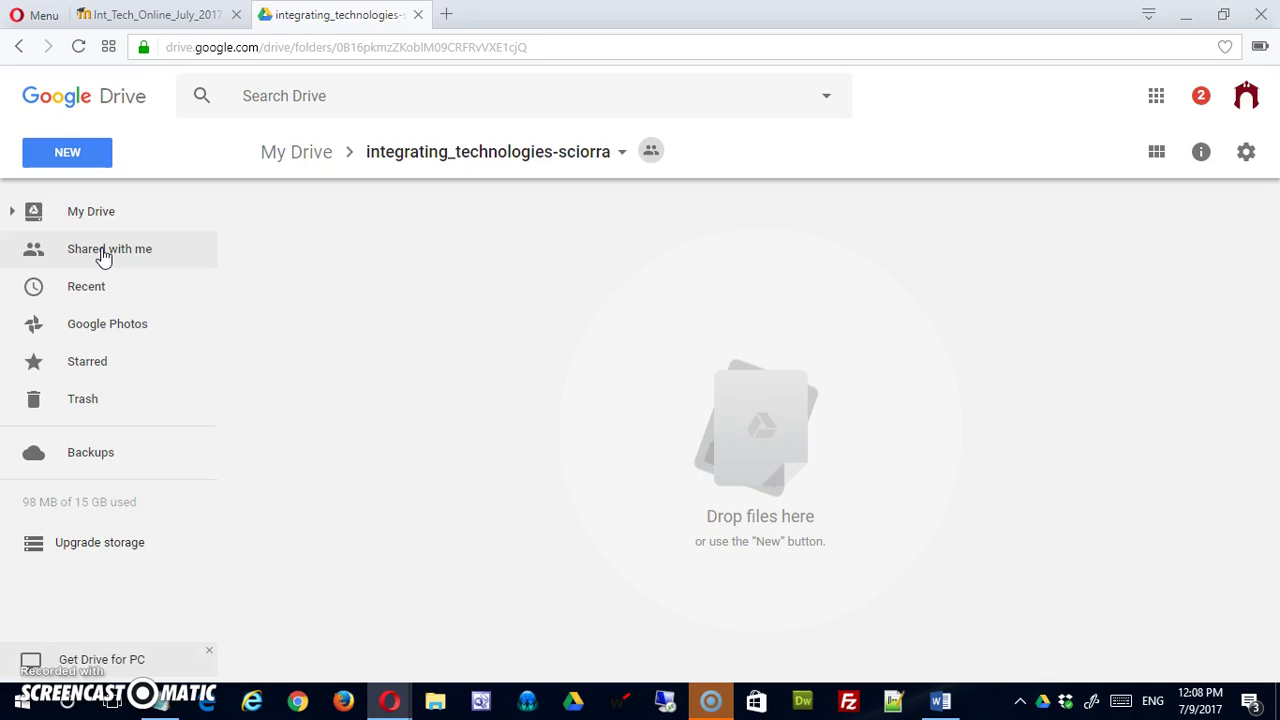
Go to Shared with me and scroll through the students' Integrating Technologies folders.
{"action": "left_click", "coordinate": [103, 252]}
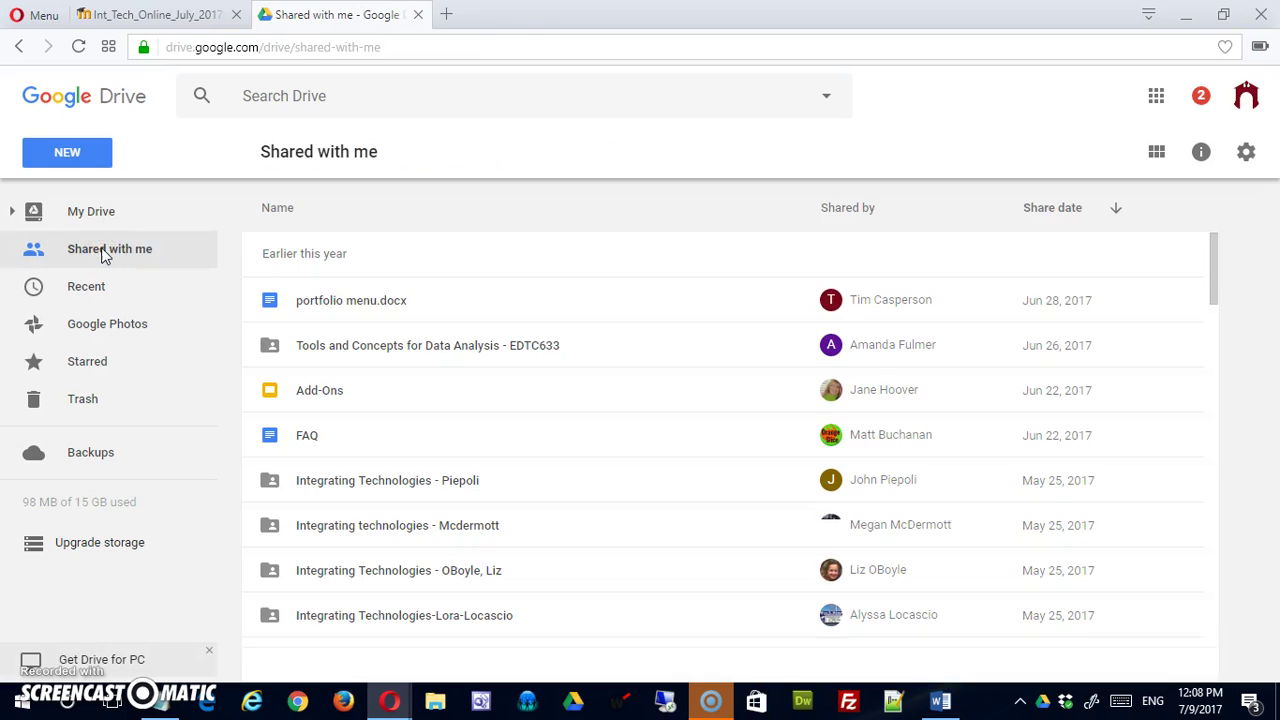
{"action": "scroll", "coordinate": [420, 340], "scroll_direction": "down", "scroll_amount": 1}
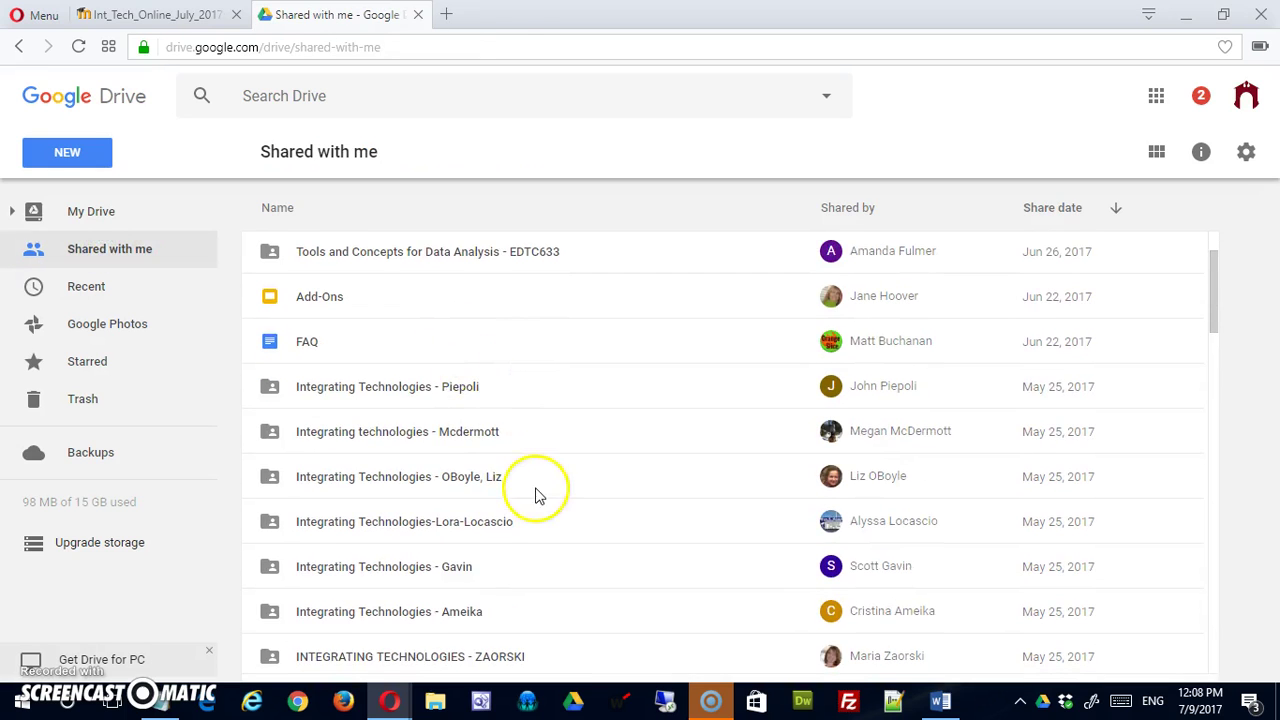
{"action": "scroll", "coordinate": [537, 500], "scroll_direction": "down", "scroll_amount": 3}
{"action": "scroll", "coordinate": [537, 508], "scroll_direction": "up", "scroll_amount": 4}
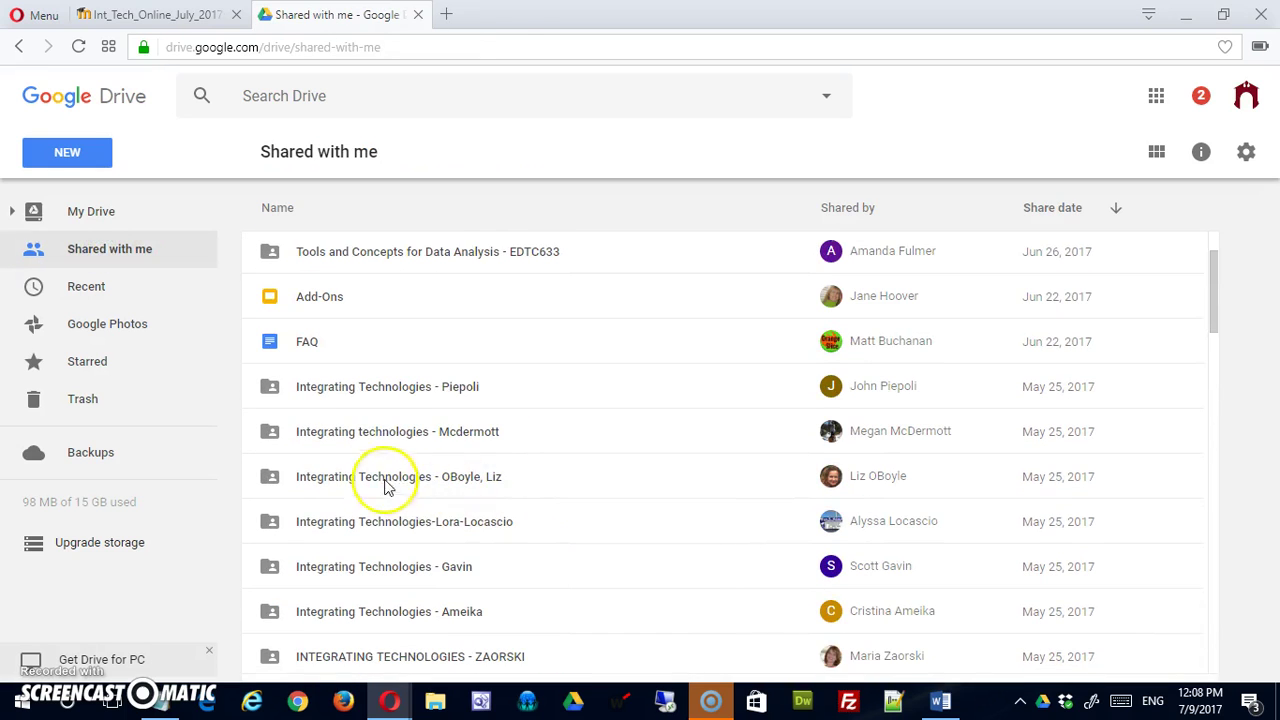
{"action": "scroll", "coordinate": [605, 400], "scroll_direction": "down", "scroll_amount": 2}
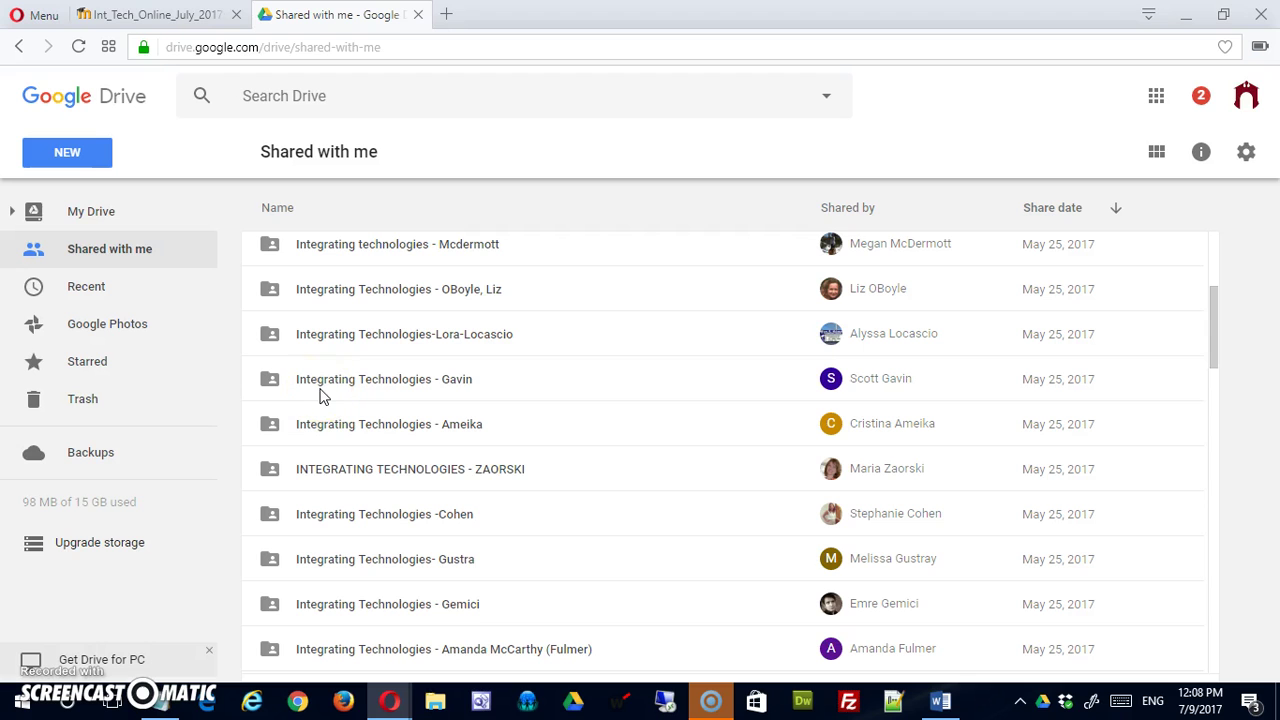
{"action": "scroll", "coordinate": [323, 393], "scroll_direction": "up", "scroll_amount": 3}
{"action": "scroll", "coordinate": [325, 393], "scroll_direction": "down", "scroll_amount": 9}
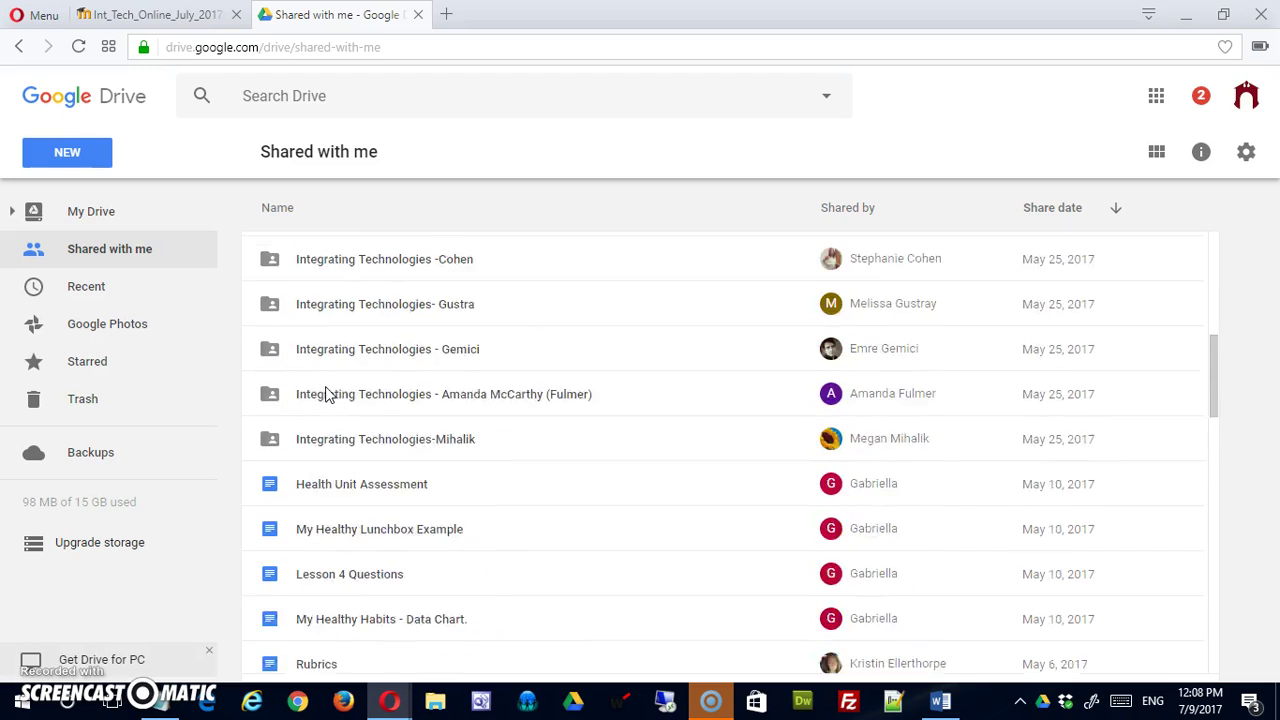
{"action": "scroll", "coordinate": [325, 393], "scroll_direction": "down", "scroll_amount": 15}
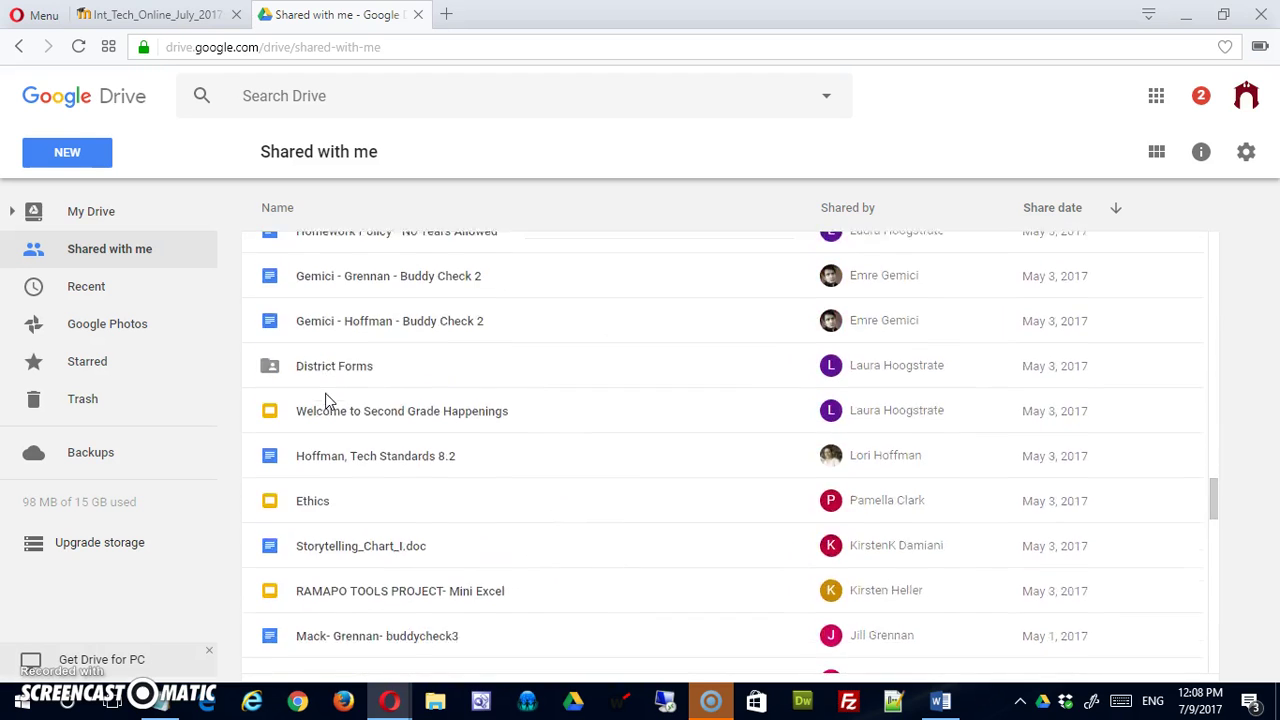
{"action": "scroll", "coordinate": [330, 394], "scroll_direction": "down", "scroll_amount": 15}
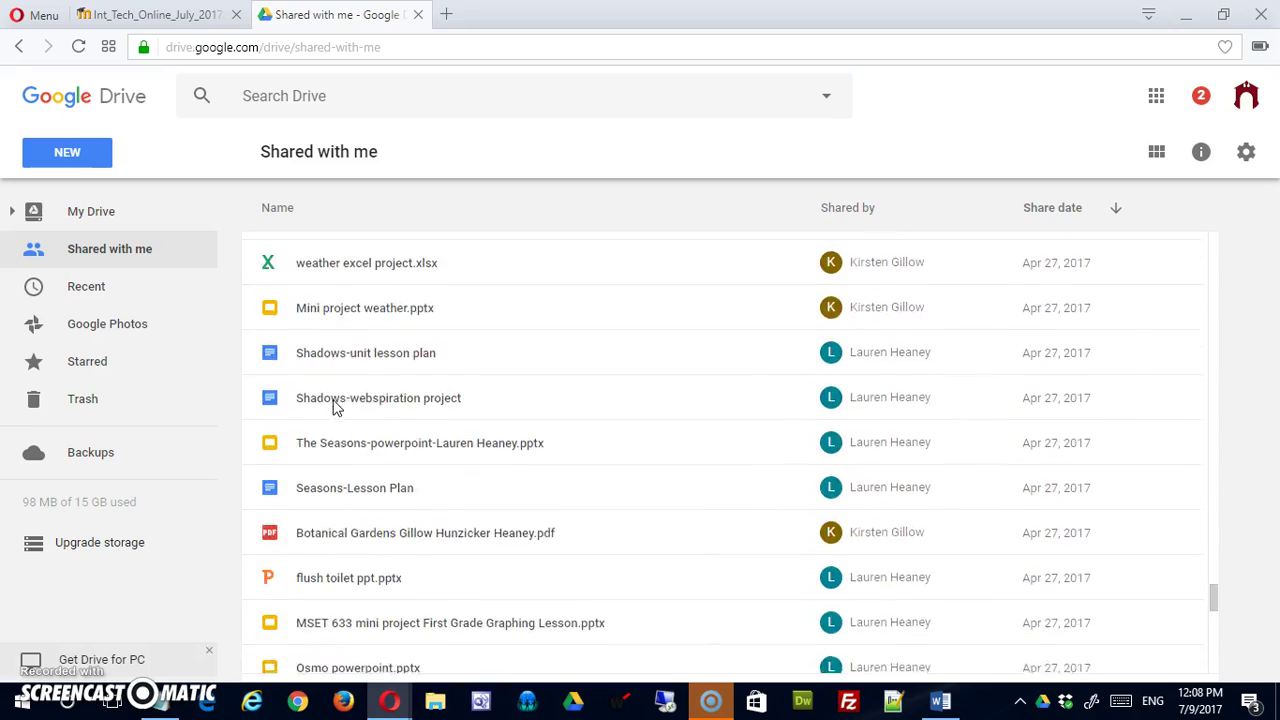
{"action": "scroll", "coordinate": [335, 393], "scroll_direction": "up", "scroll_amount": 10}
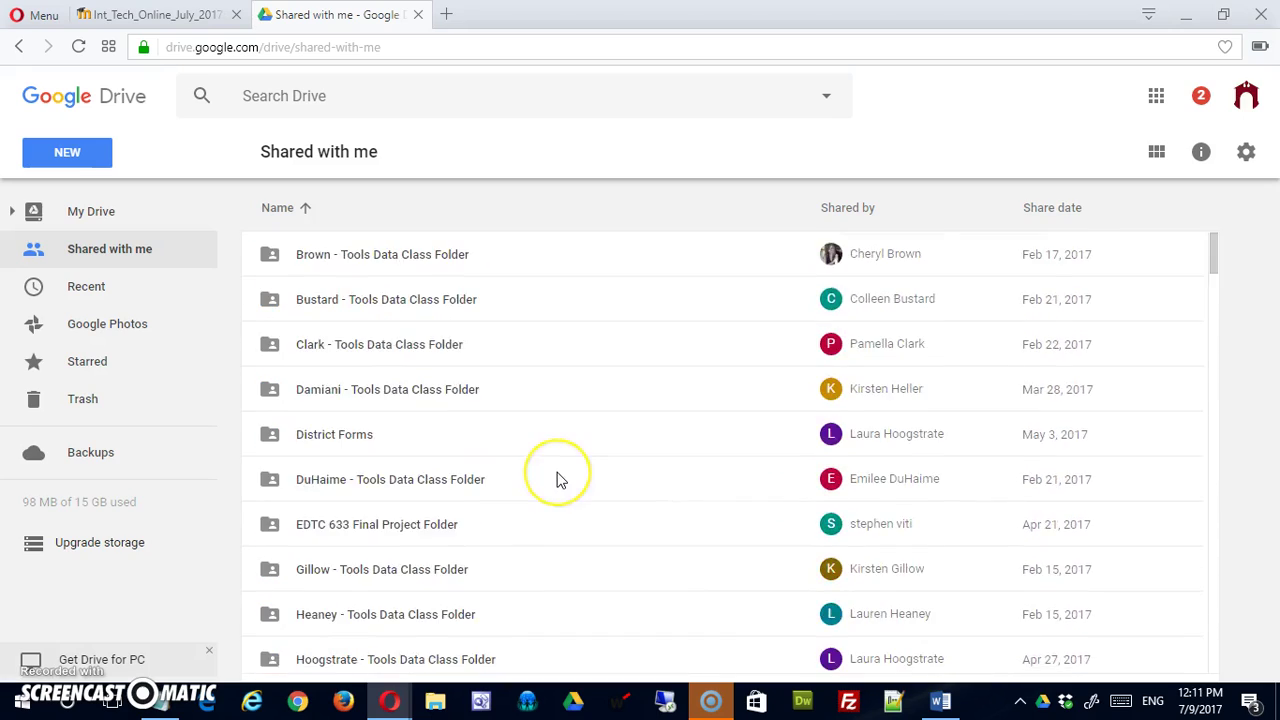
{"action": "scroll", "coordinate": [557, 474], "scroll_direction": "down", "scroll_amount": 4}
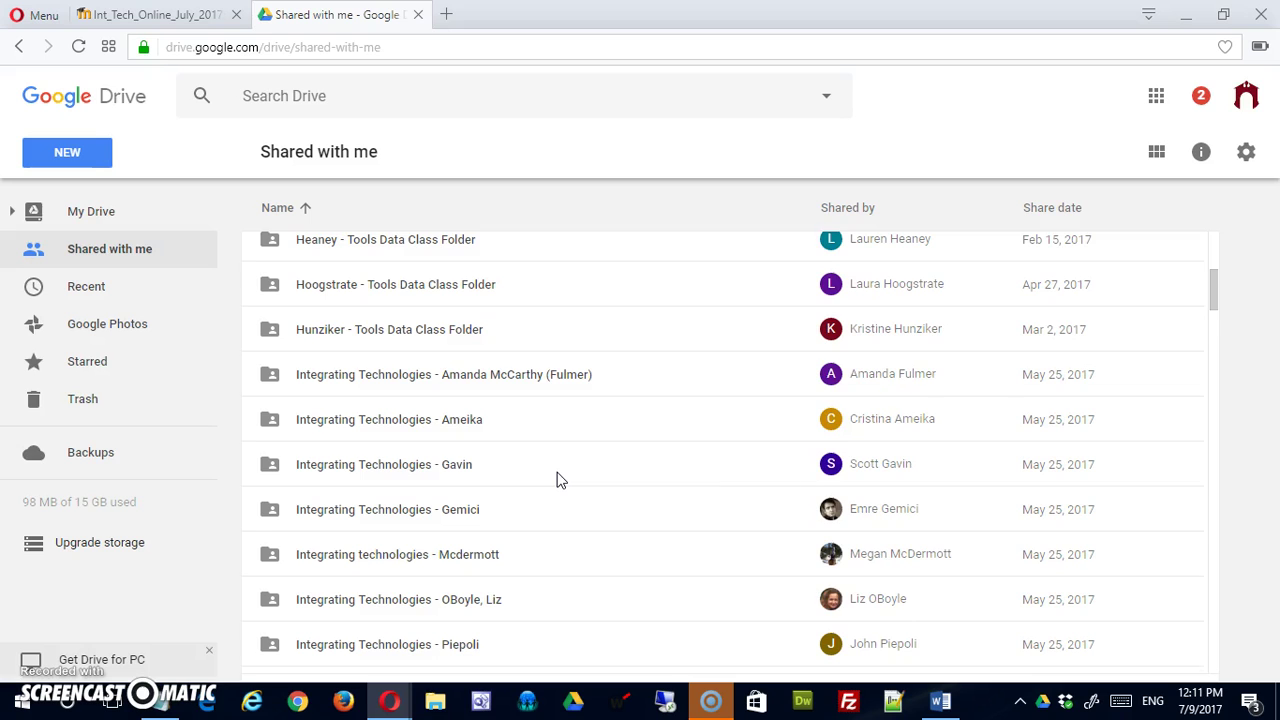
{"action": "scroll", "coordinate": [557, 480], "scroll_direction": "down", "scroll_amount": 4}
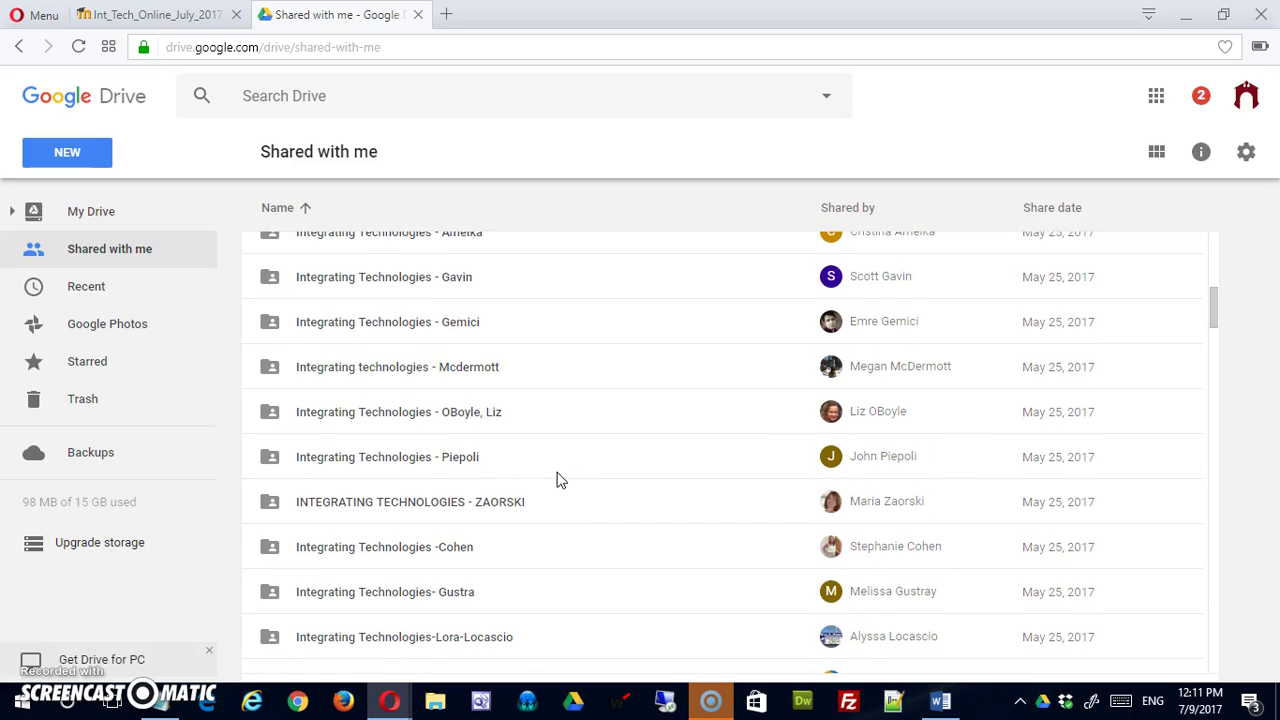
{"action": "scroll", "coordinate": [557, 478], "scroll_direction": "down", "scroll_amount": 2}
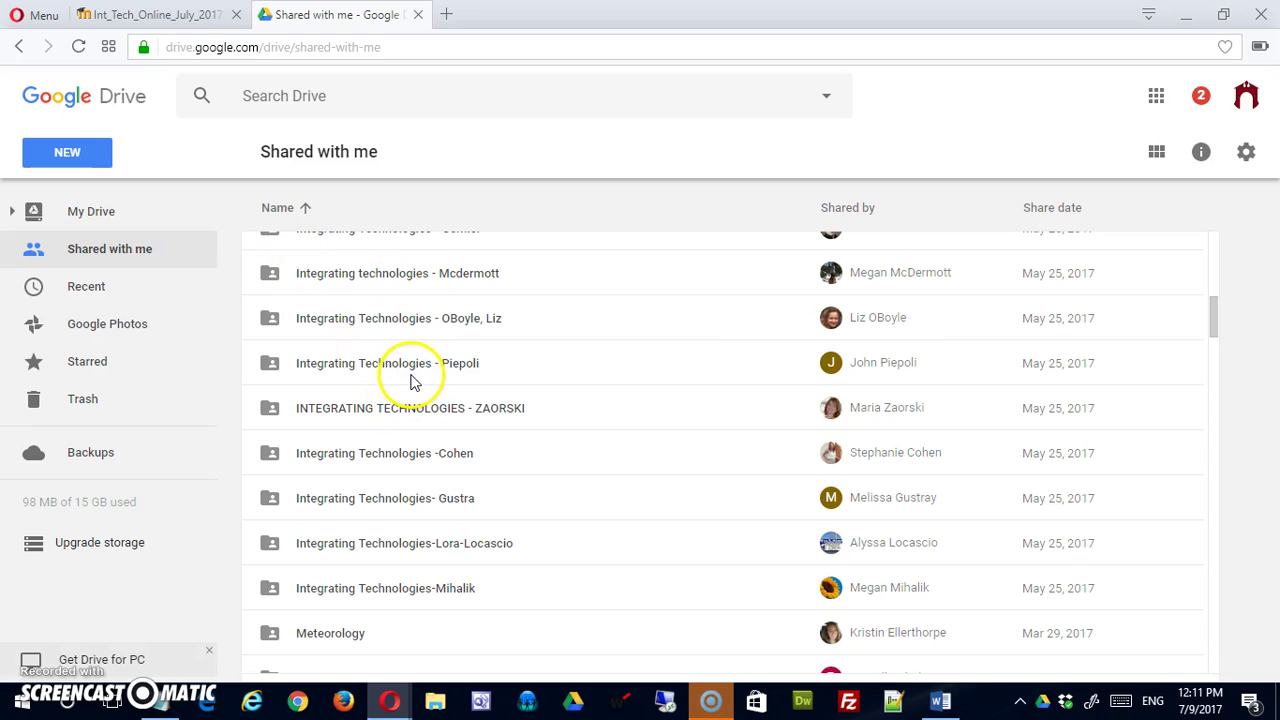
Add the Integrating Technologies - Piepoli folder to My Drive and choose Organize.
{"action": "left_click", "coordinate": [360, 366]}
{"action": "right_click", "coordinate": [360, 366]}
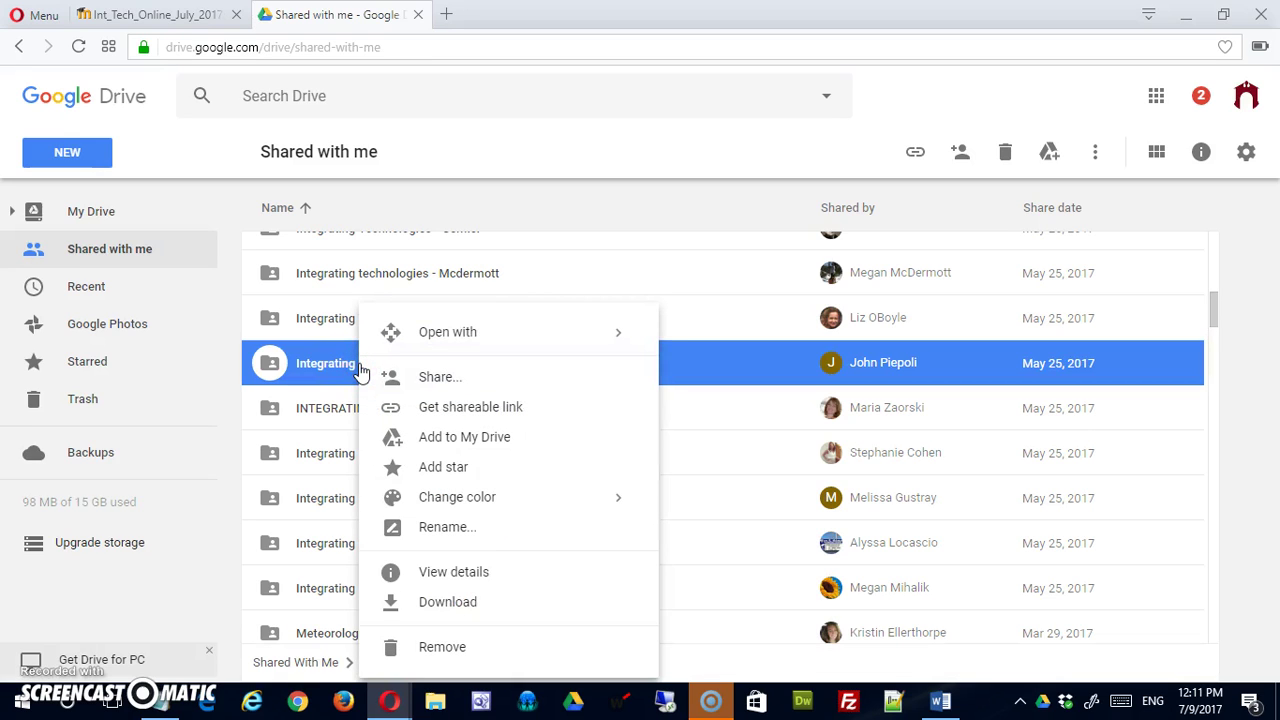
{"action": "left_click", "coordinate": [433, 440]}
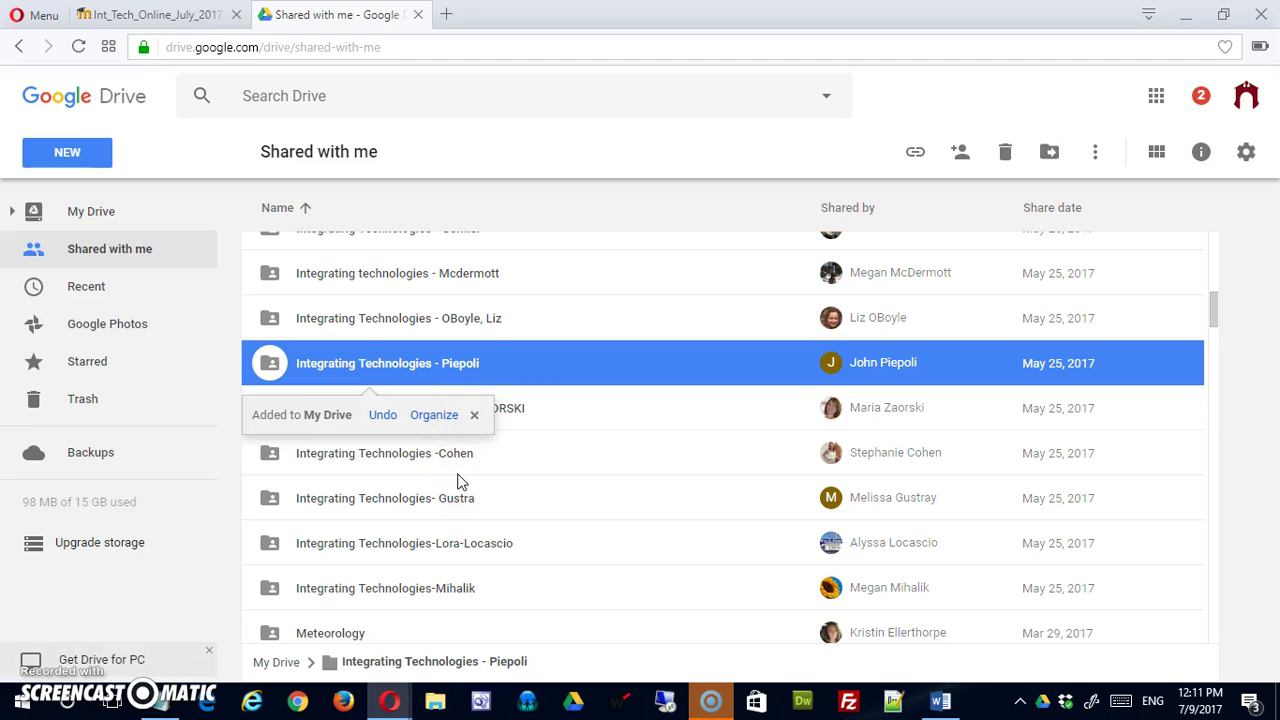
{"action": "left_click", "coordinate": [440, 418]}
File the Piepoli folder under My Drive > 01_int_tech > online_summer_2017 > student_work.
{"action": "left_click", "coordinate": [265, 413]}
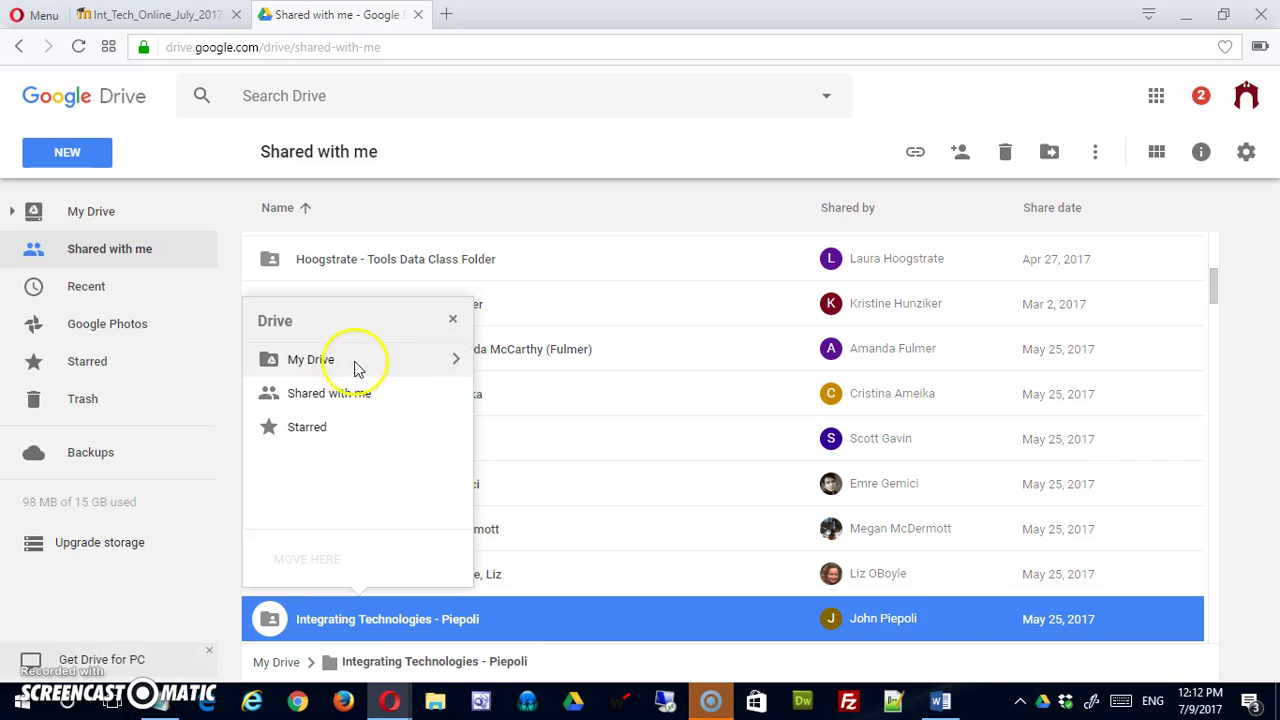
{"action": "left_click", "coordinate": [455, 362]}
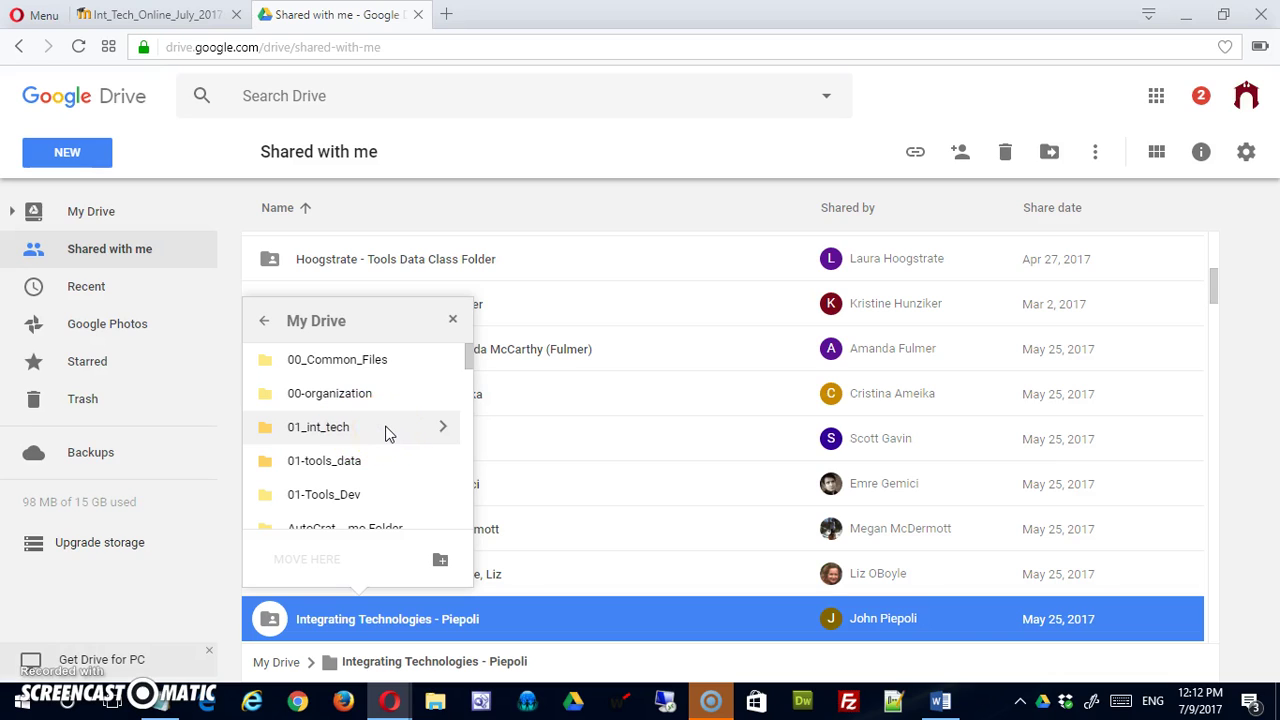
{"action": "left_click", "coordinate": [443, 427]}
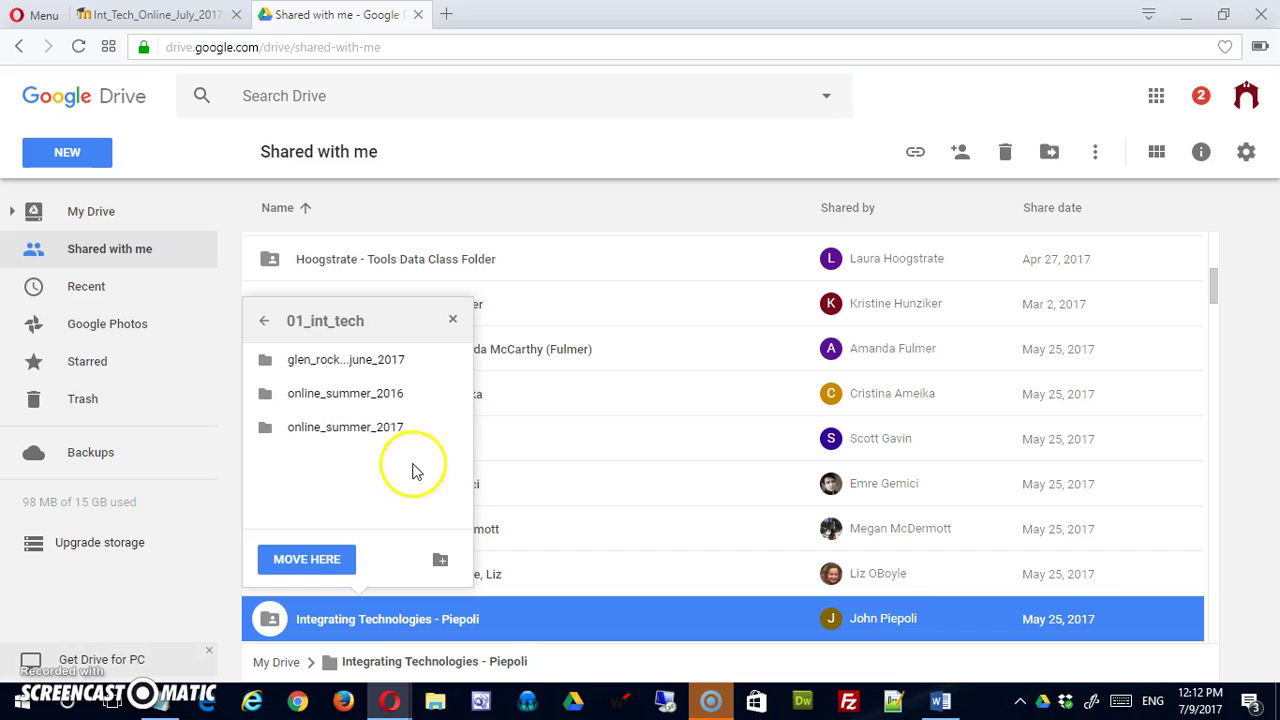
{"action": "left_click", "coordinate": [453, 428]}
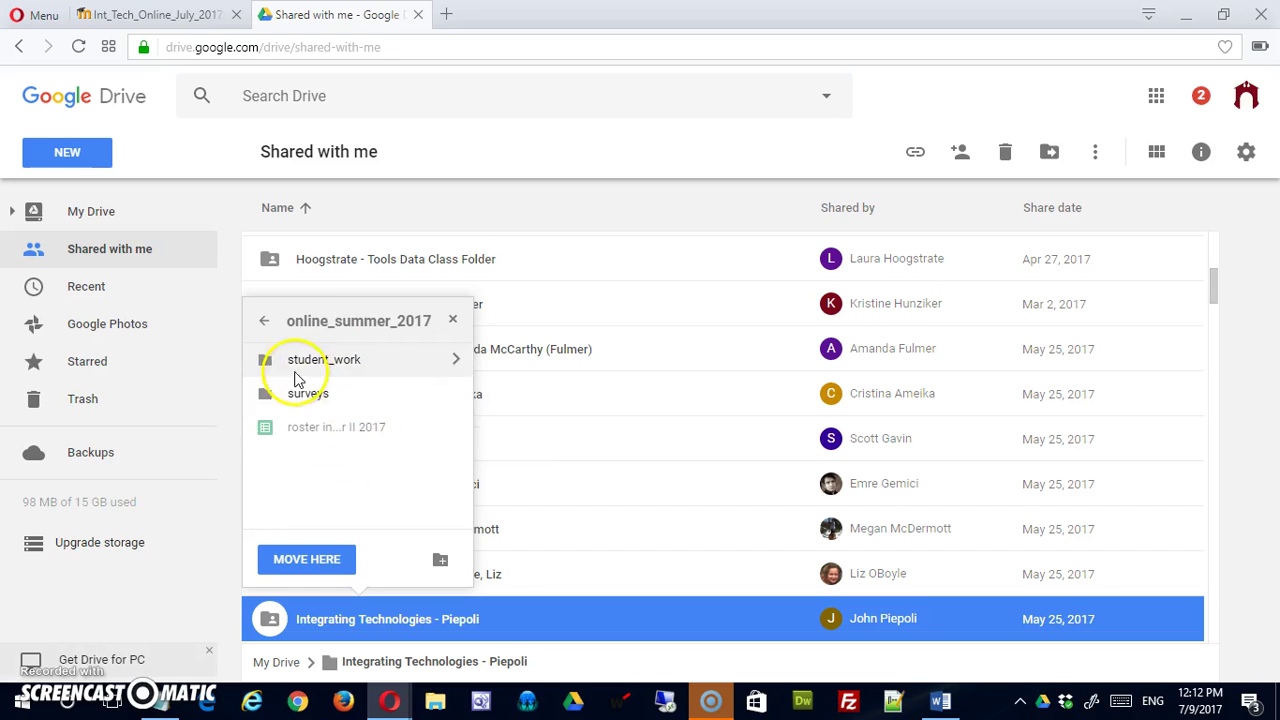
{"action": "left_click", "coordinate": [457, 365]}
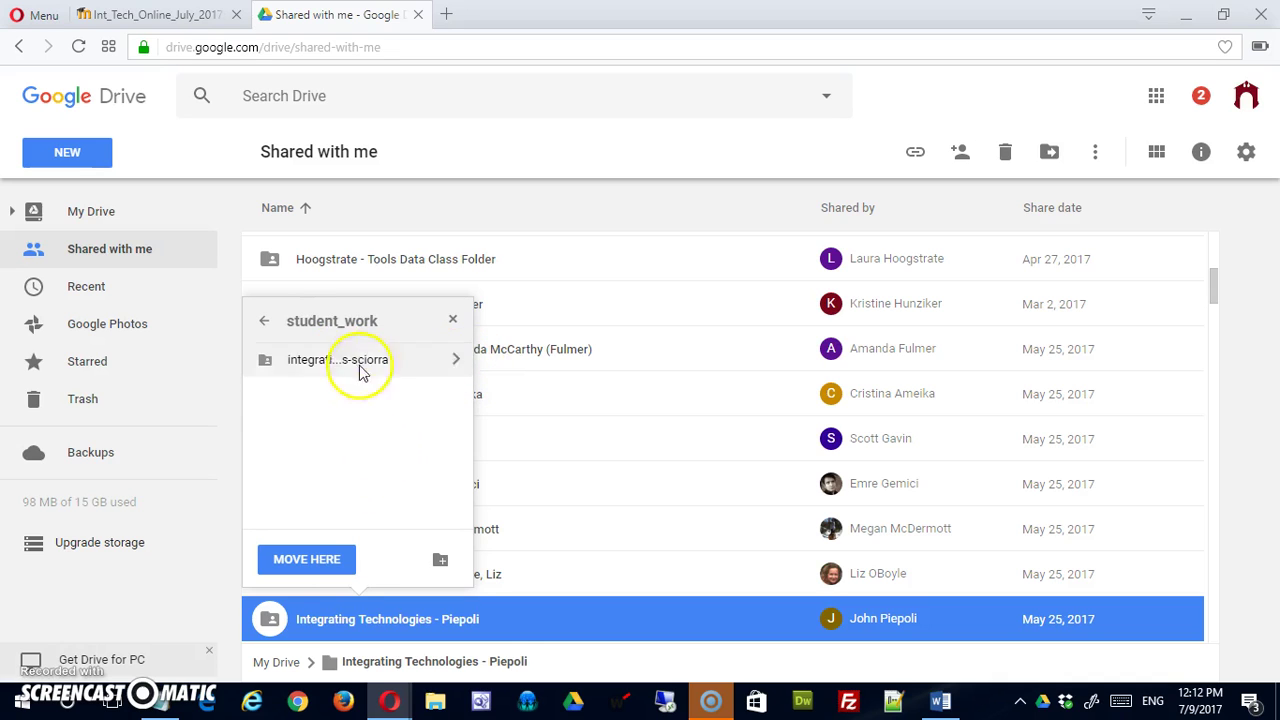
{"action": "left_click", "coordinate": [313, 563]}
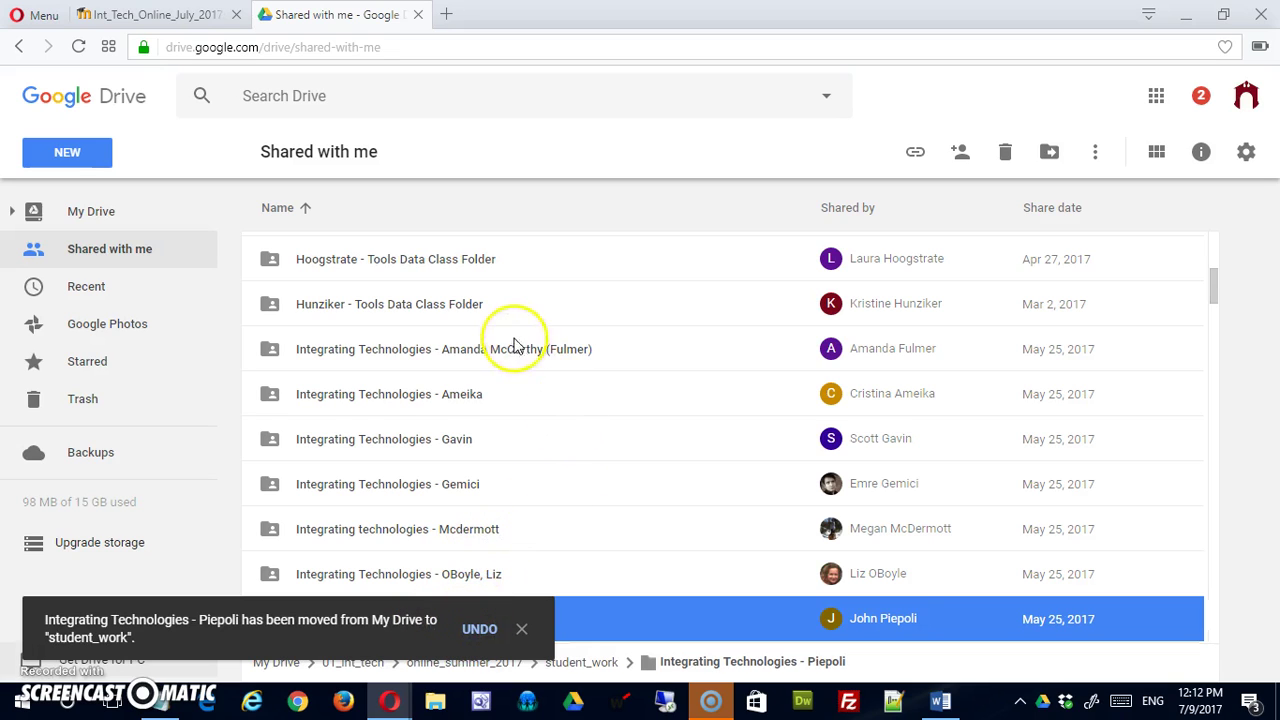
Close the 'has been moved' notice and go back to the My Drive list.
{"action": "left_click", "coordinate": [553, 422]}
{"action": "left_click", "coordinate": [521, 628]}
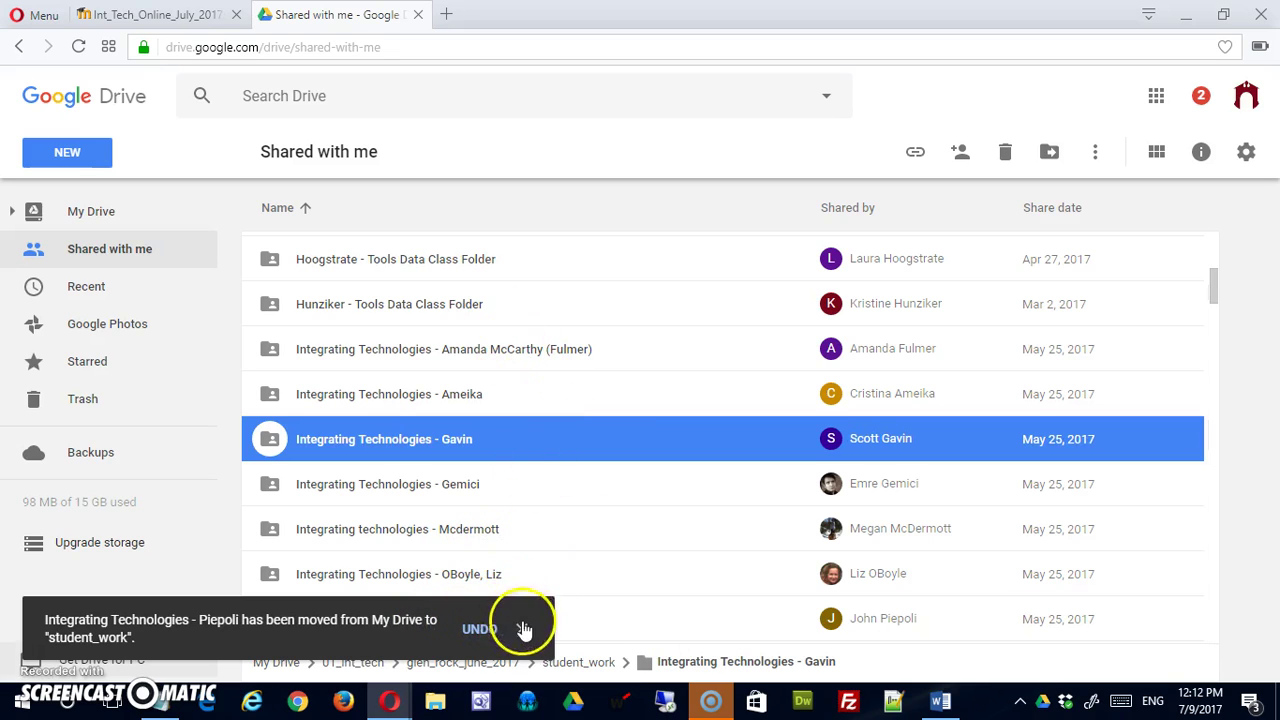
{"action": "scroll", "coordinate": [530, 615], "scroll_direction": "down", "scroll_amount": 2}
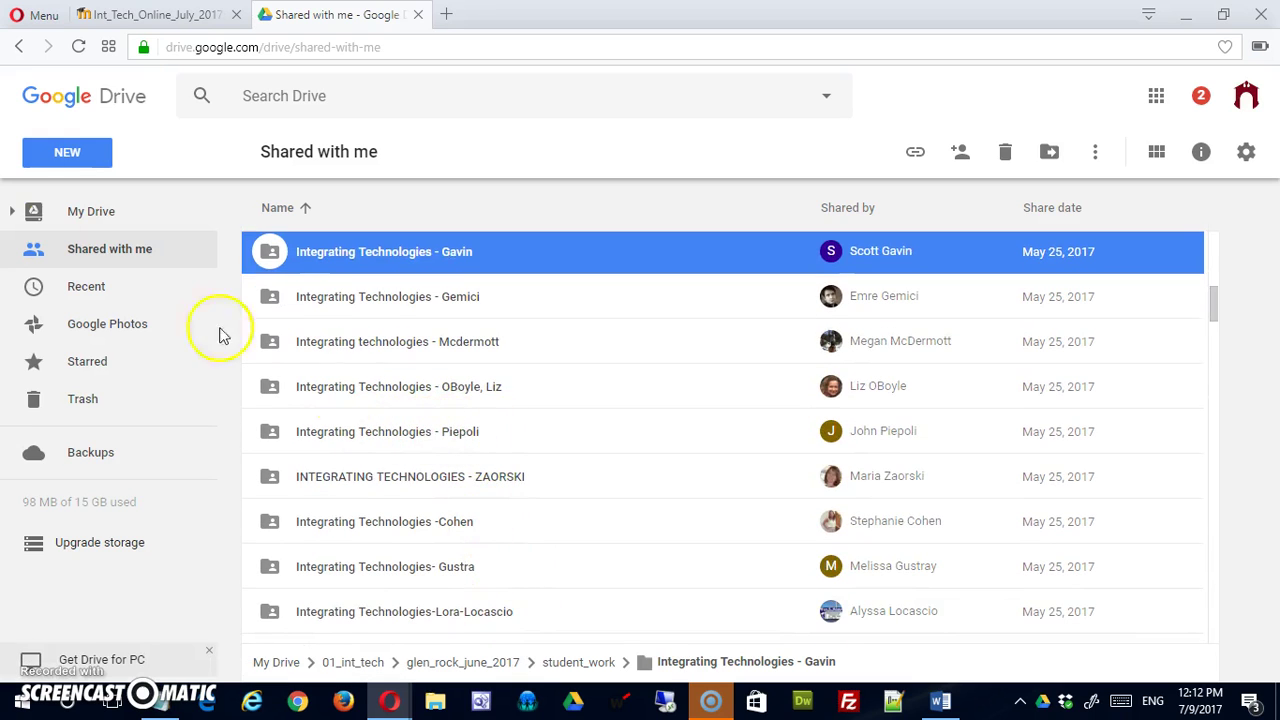
{"action": "left_click", "coordinate": [90, 214]}
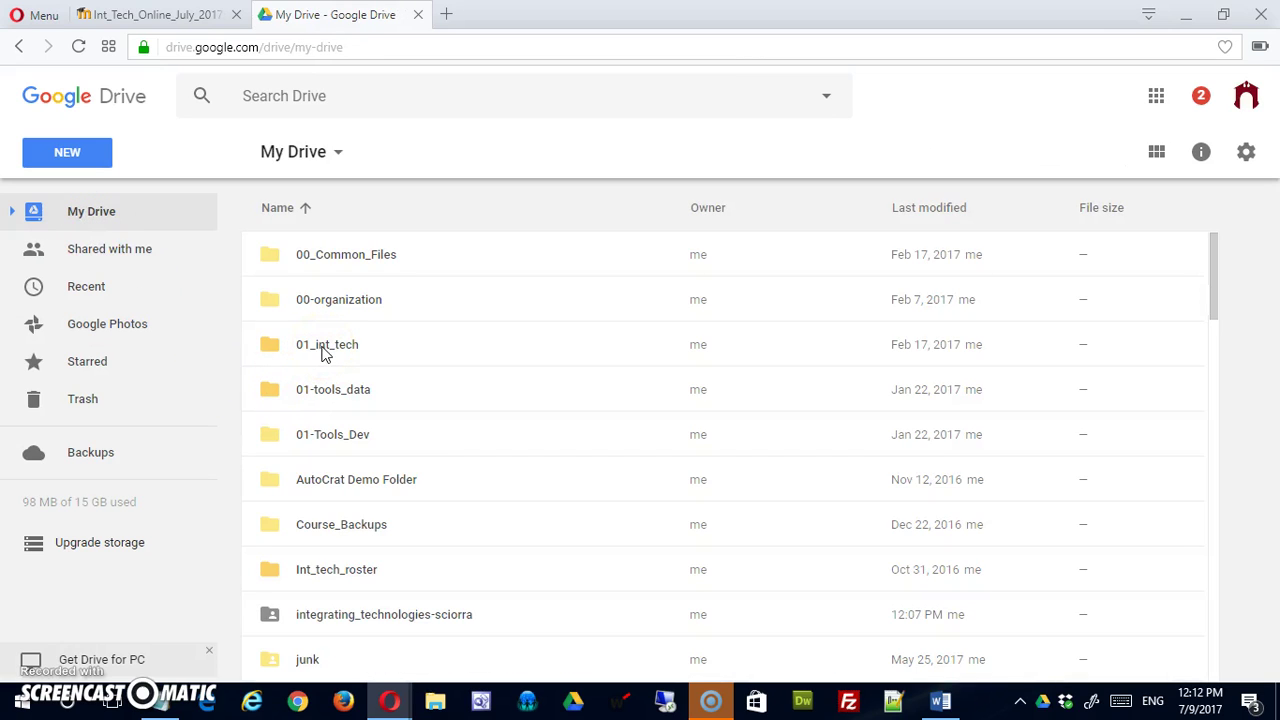
Browse 01_int_tech > online_summer_2017 > student_work to see the Piepoli and sciorra folders.
{"action": "double_click", "coordinate": [324, 353]}
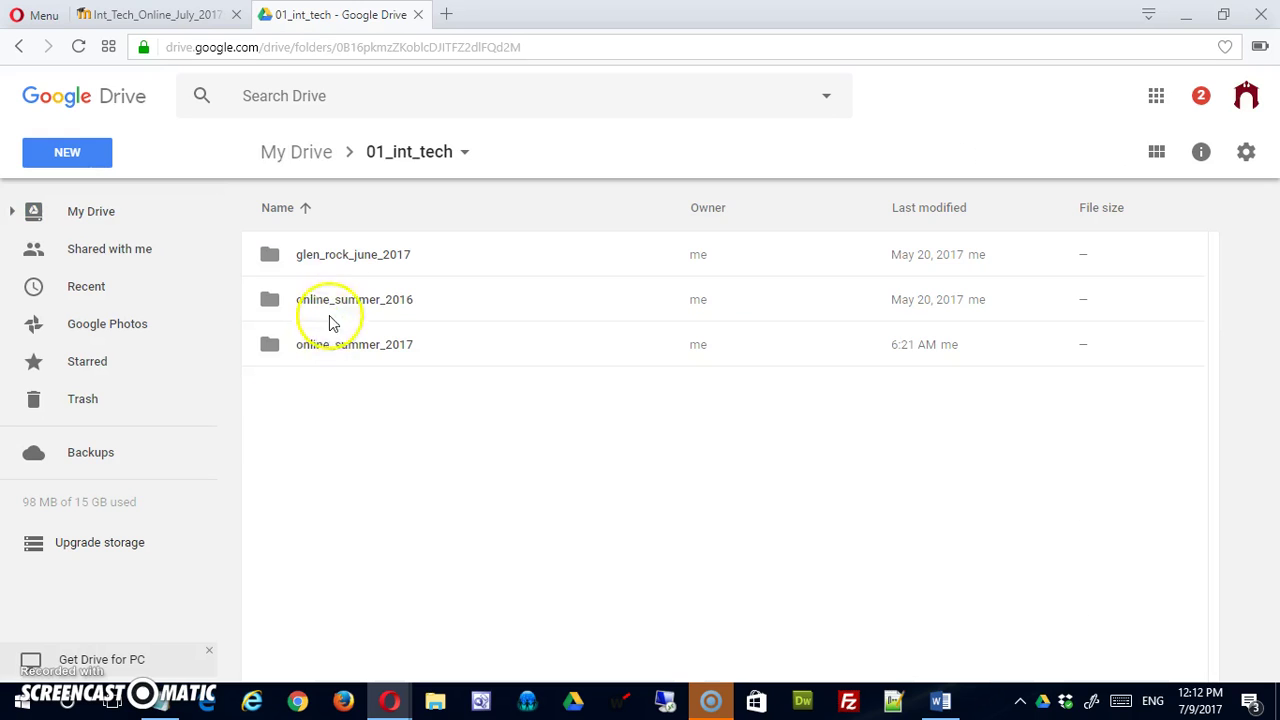
{"action": "double_click", "coordinate": [337, 347]}
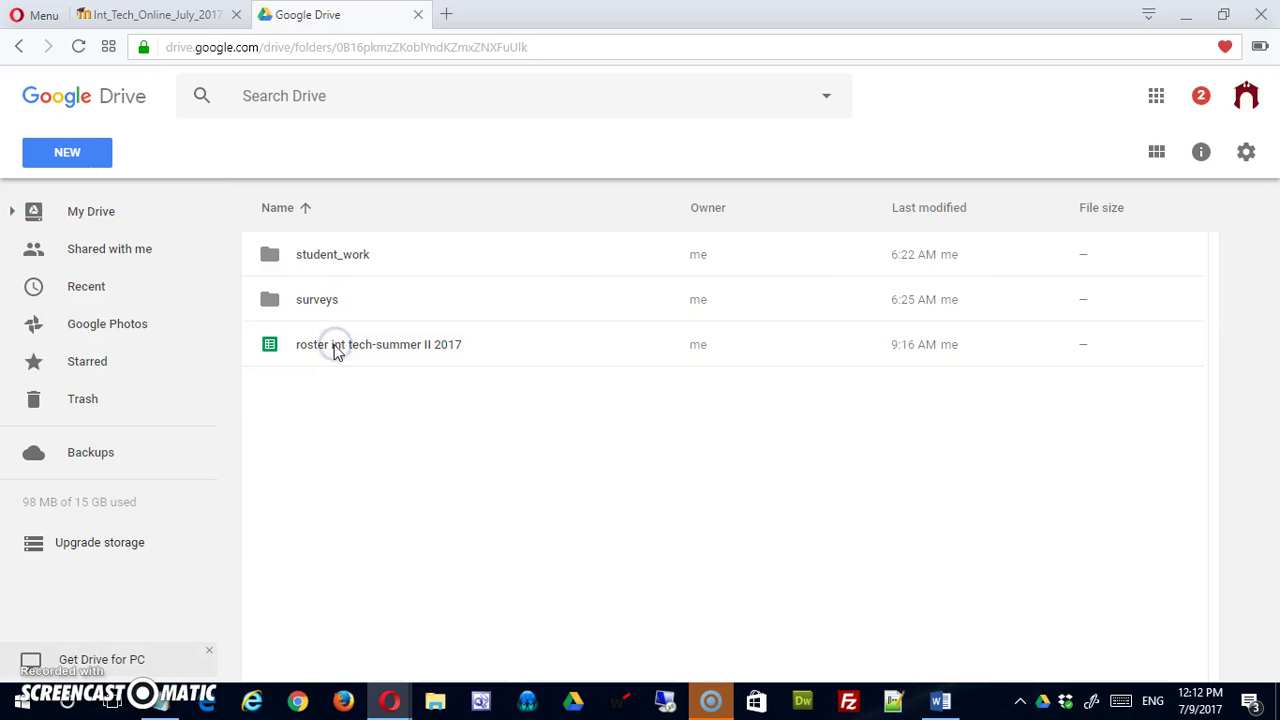
{"action": "double_click", "coordinate": [320, 257]}
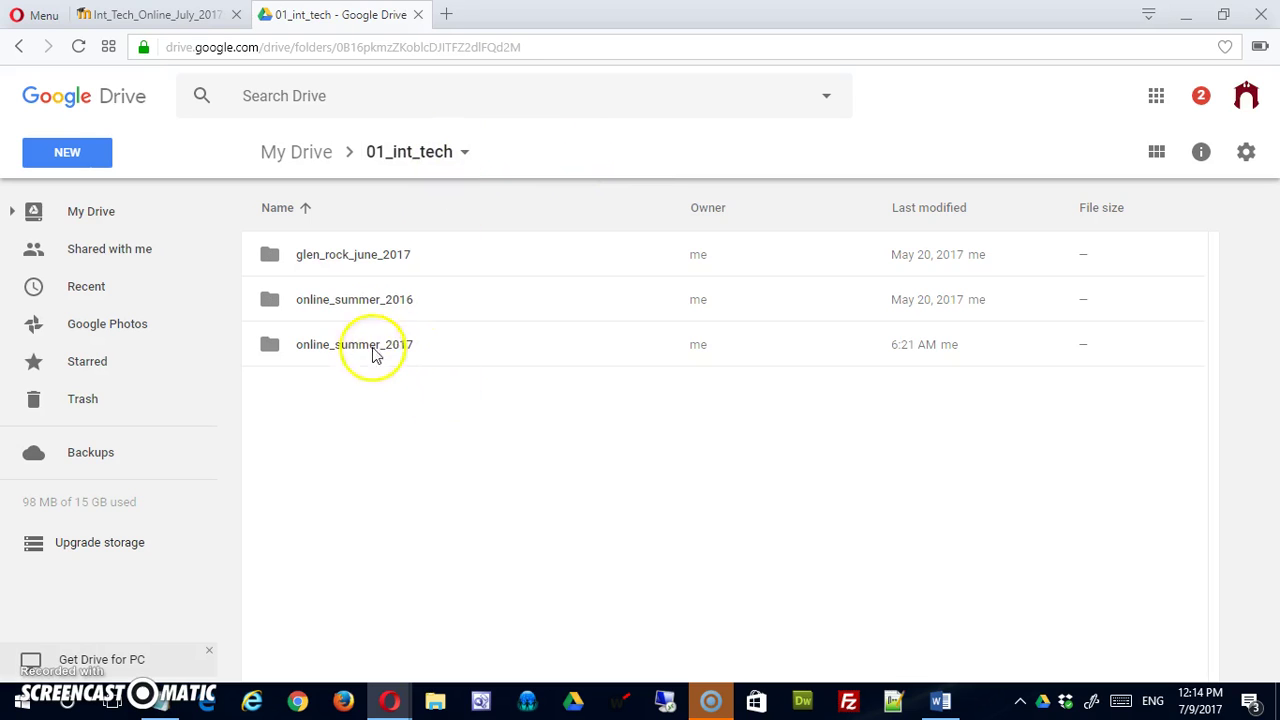
Open online_summer_2016 and scroll through its doctopus class folder and 2016 student folders.
{"action": "double_click", "coordinate": [360, 308]}
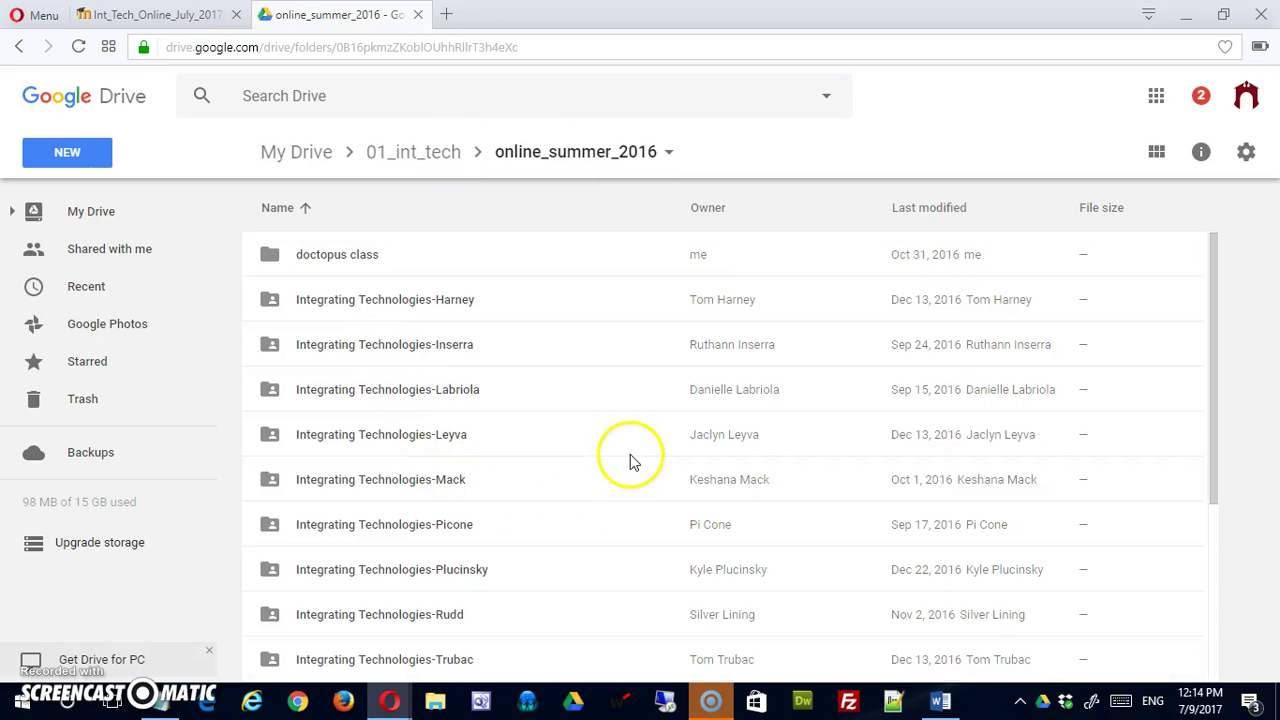
{"action": "scroll", "coordinate": [674, 480], "scroll_direction": "down", "scroll_amount": 5}
{"action": "scroll", "coordinate": [674, 480], "scroll_direction": "up", "scroll_amount": 5}
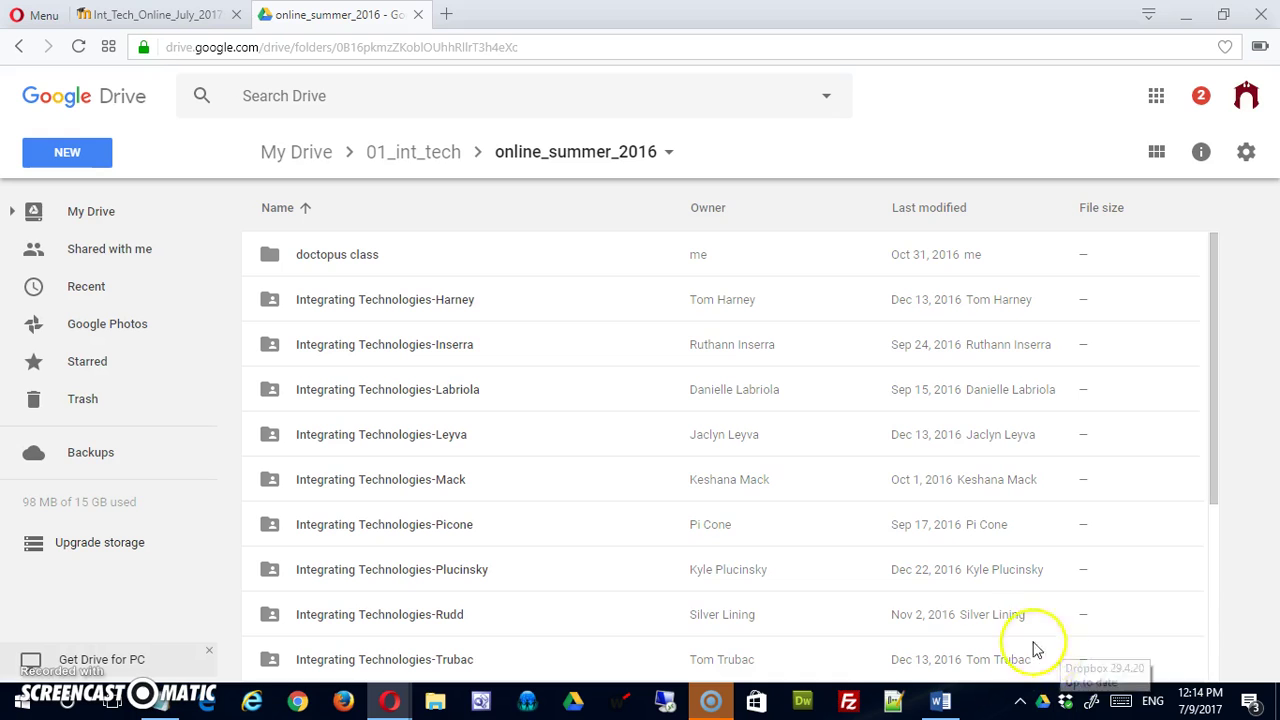
Launch Paint from Windows search and shrink its blank canvas to a small size.
{"action": "left_click", "coordinate": [67, 706]}
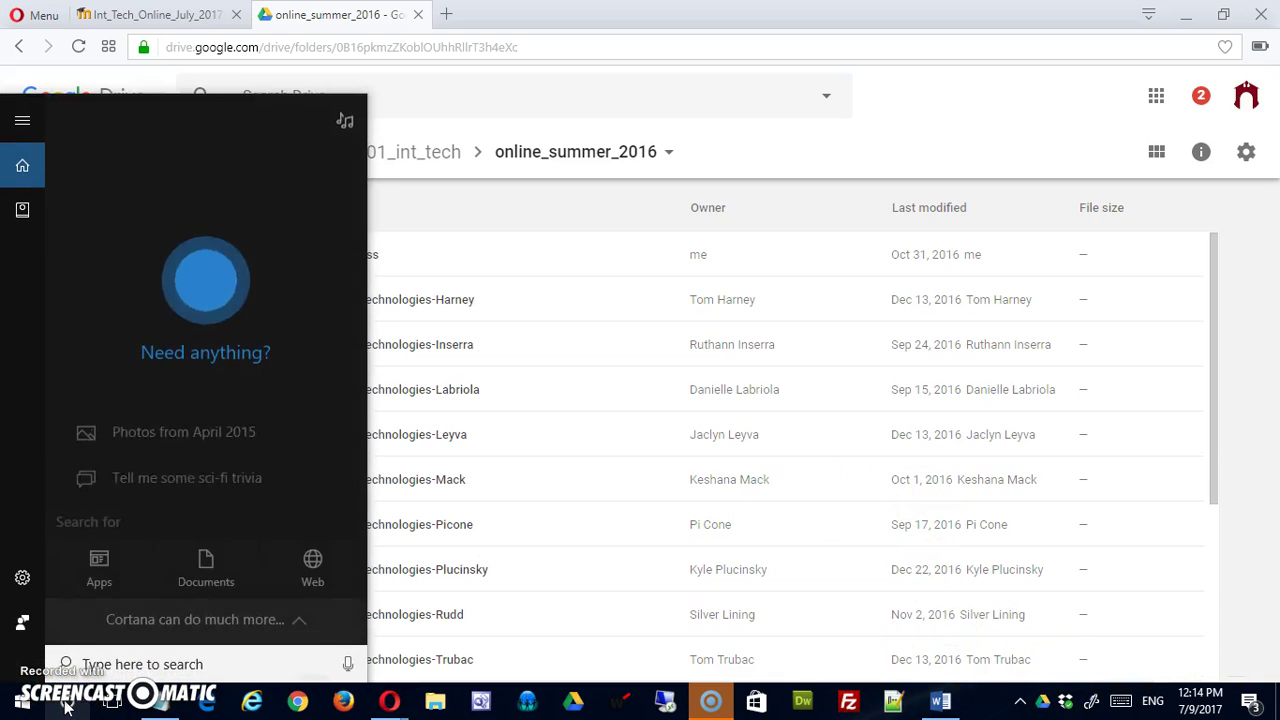
{"action": "type", "text": "paint"}
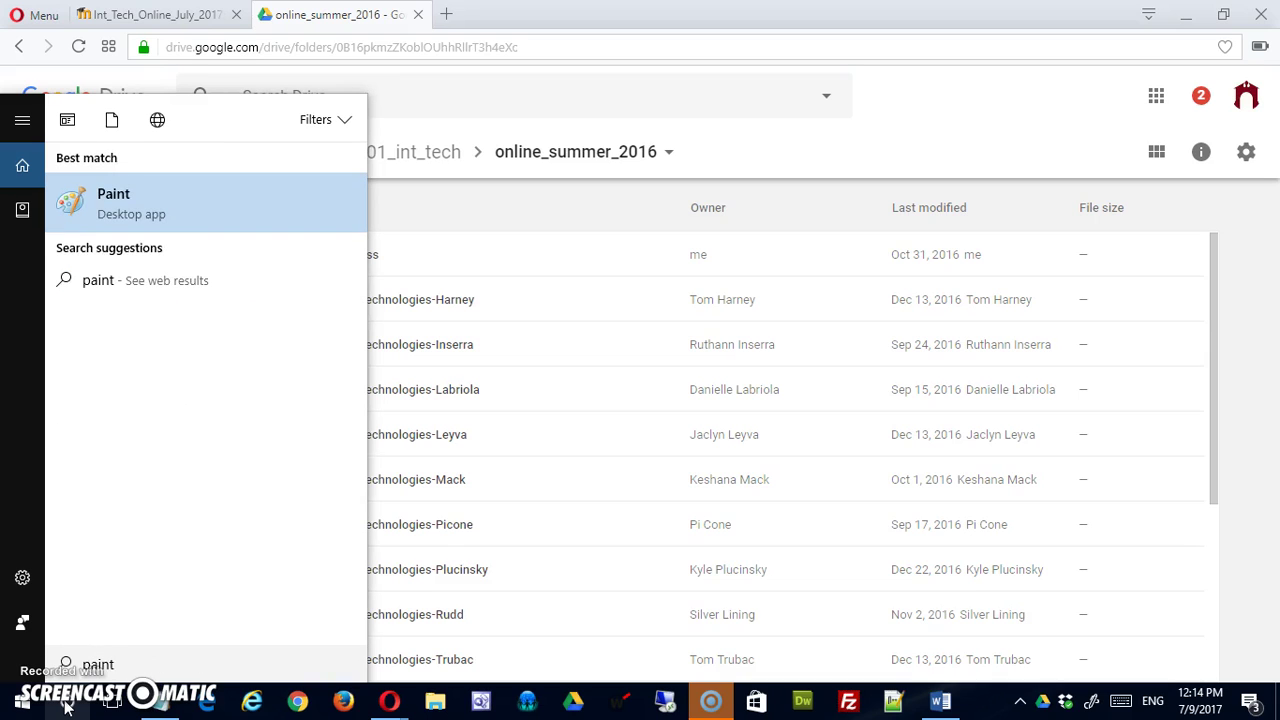
{"action": "left_click", "coordinate": [89, 224]}
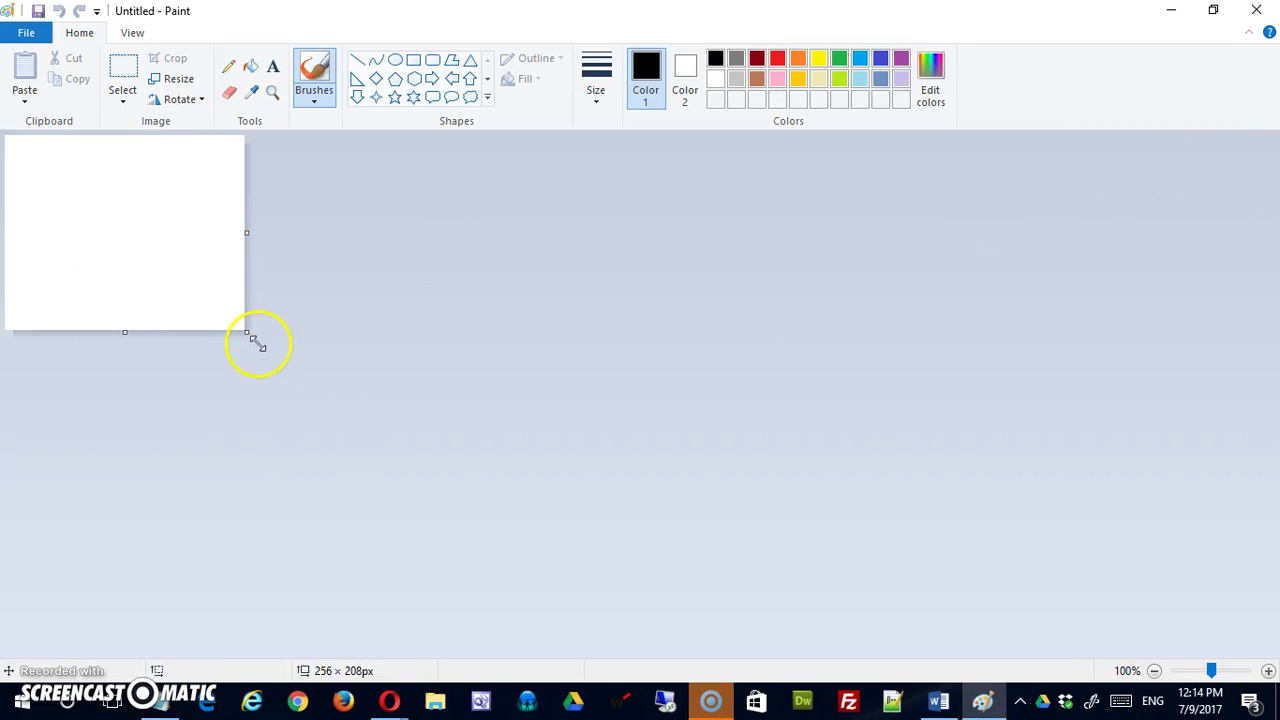
{"action": "left_click_drag", "start_coordinate": [248, 333], "coordinate": [124, 240]}
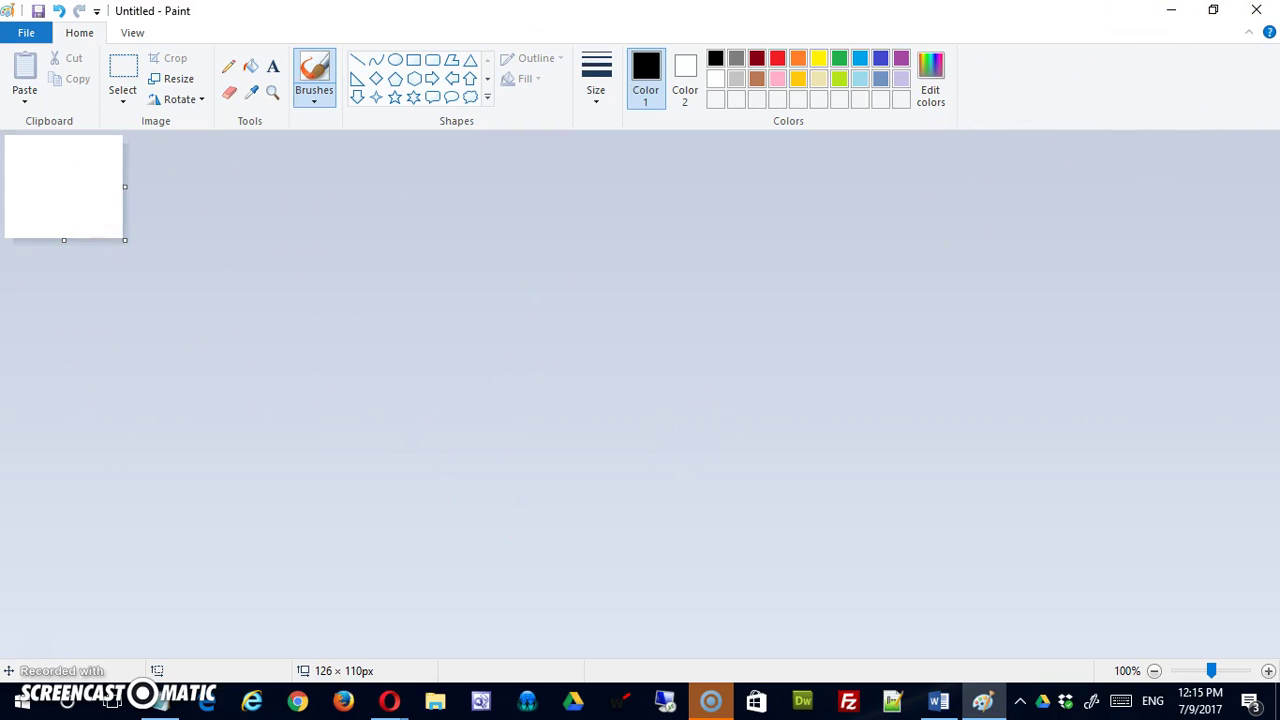
Paste a 1366 × 768 screenshot of the online_summer_2016 Drive folder into Paint.
{"action": "left_click", "coordinate": [1171, 10]}
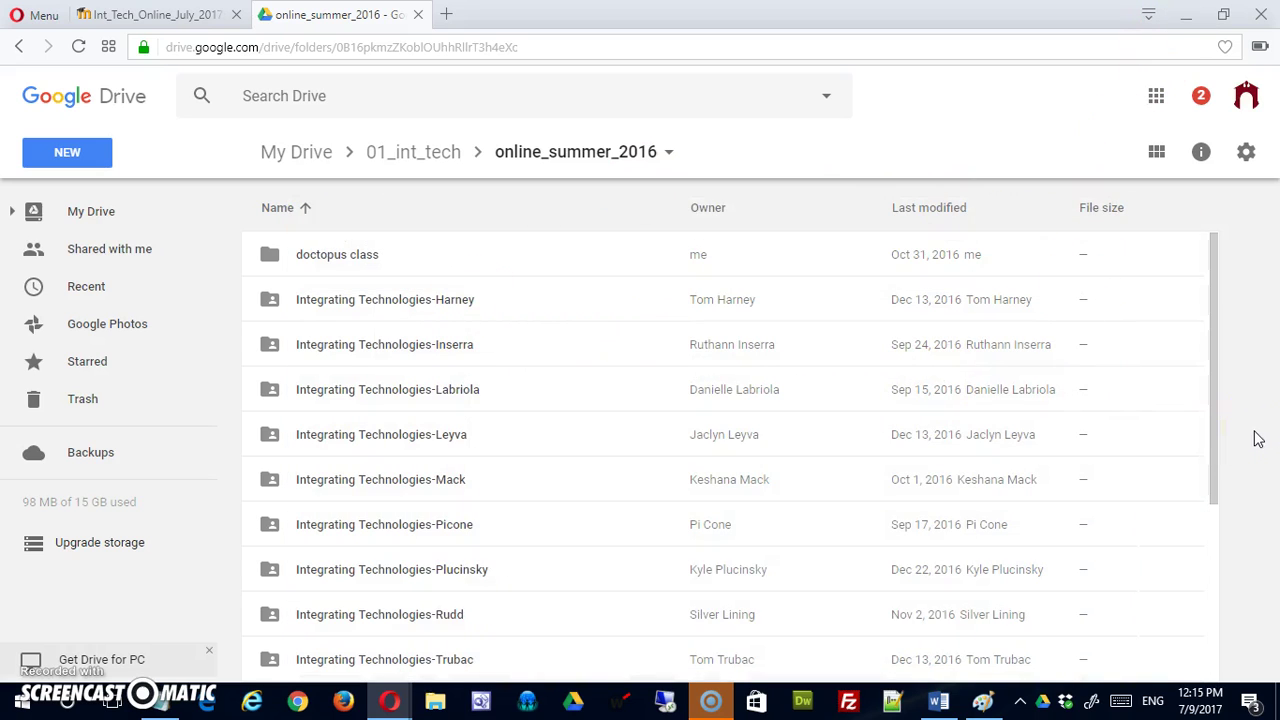
{"action": "key", "text": "alt+Tab"}
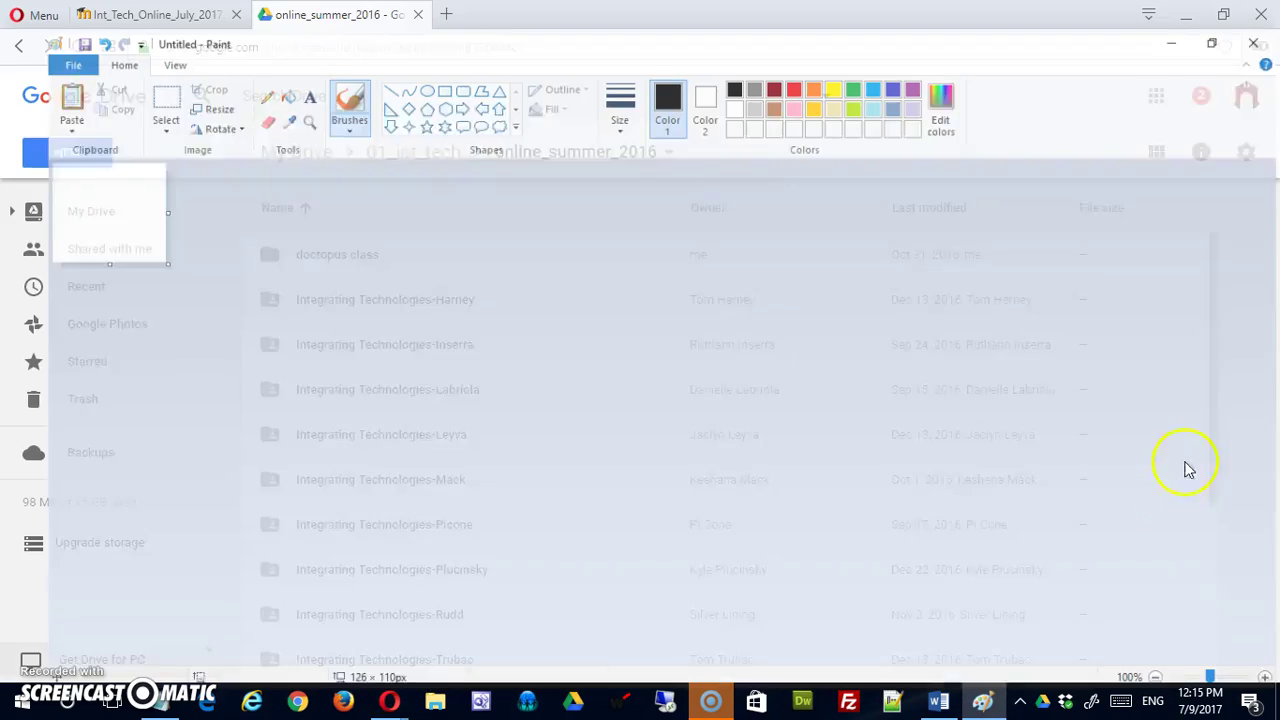
{"action": "key", "text": "ctrl+v"}
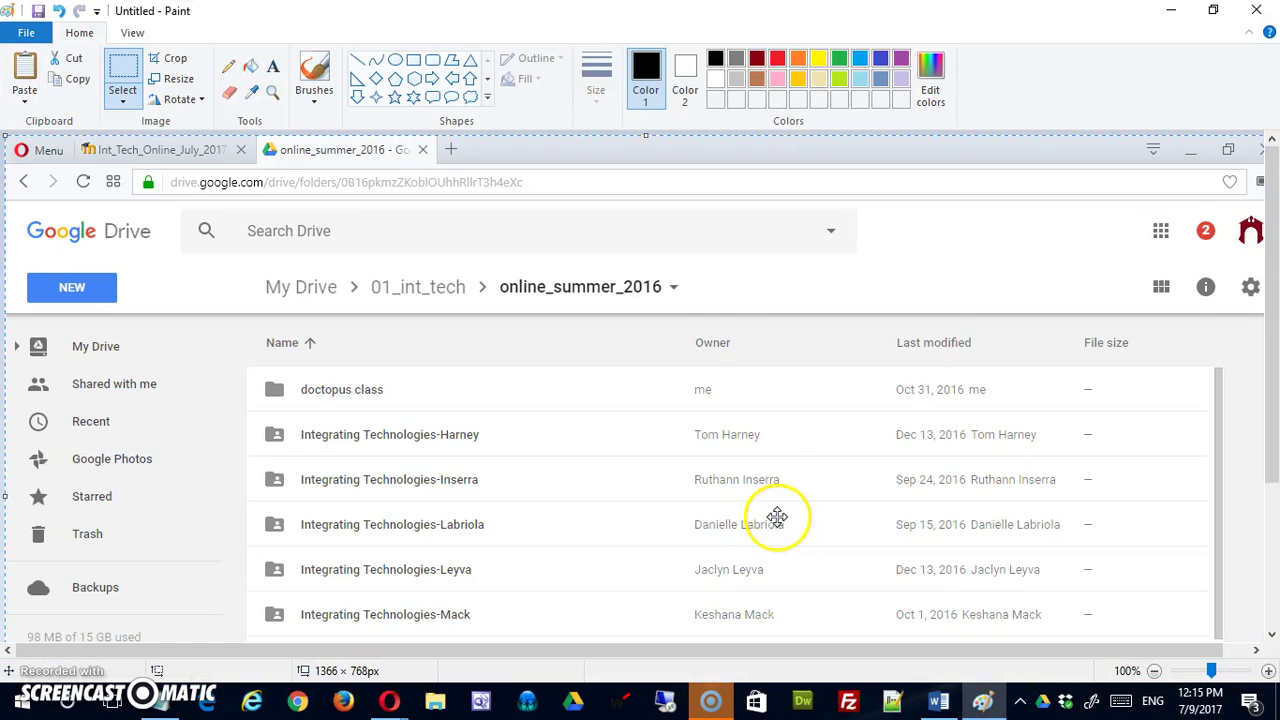
{"action": "right_click", "coordinate": [609, 376]}
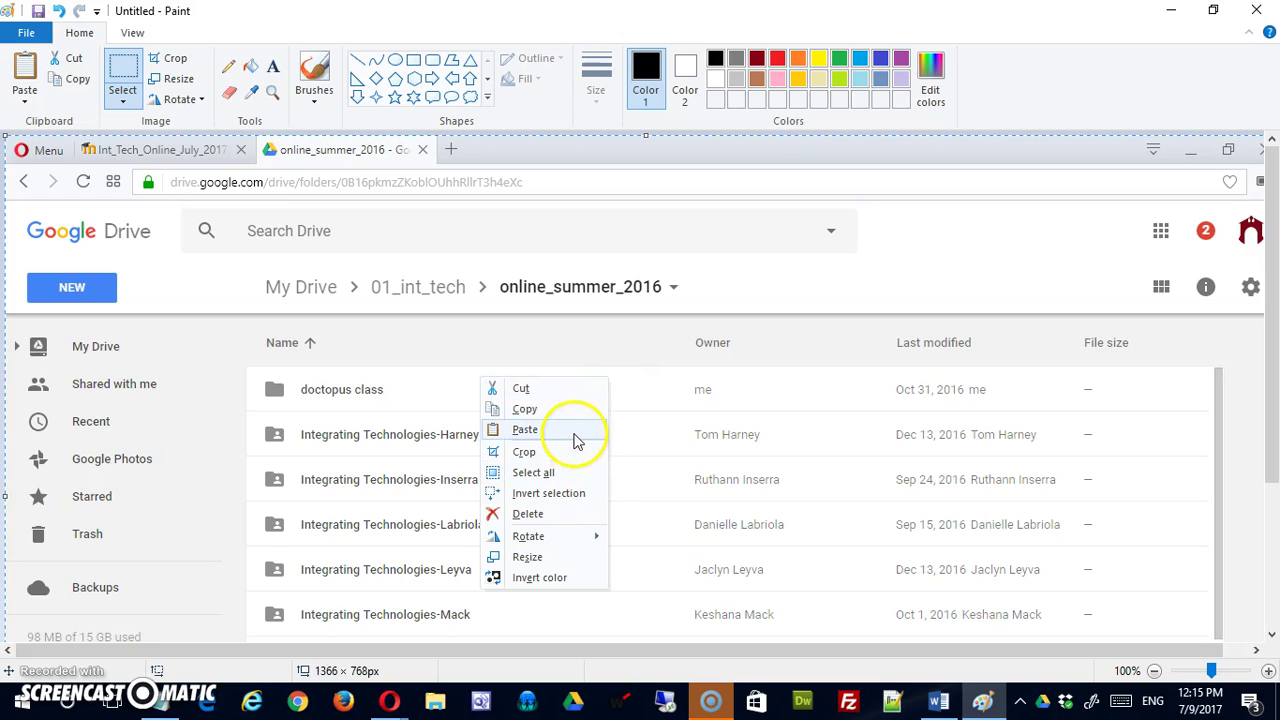
{"action": "left_click", "coordinate": [960, 263]}
{"action": "scroll", "coordinate": [958, 268], "scroll_direction": "down", "scroll_amount": 5}
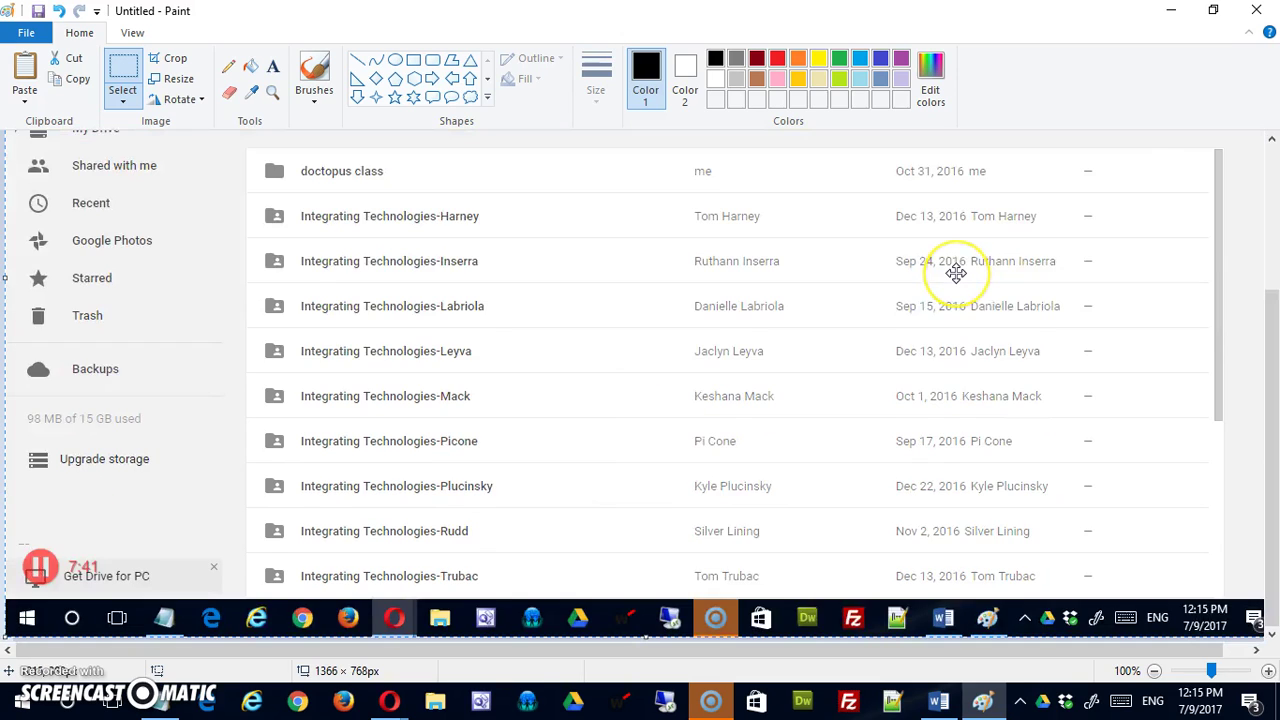
{"action": "scroll", "coordinate": [956, 273], "scroll_direction": "up", "scroll_amount": 4}
{"action": "scroll", "coordinate": [956, 273], "scroll_direction": "down", "scroll_amount": 2}
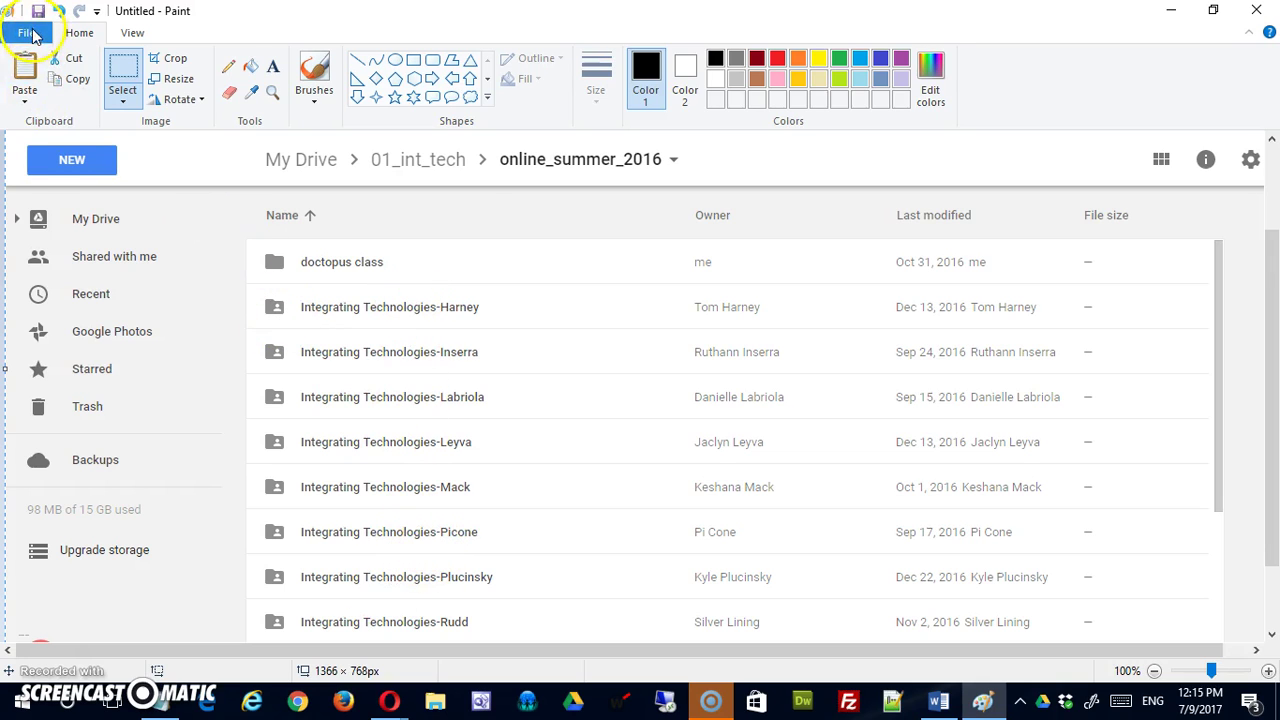
Save the screenshot to the Desktop as a PNG named sciorra-drive.png.
{"action": "left_click", "coordinate": [30, 32]}
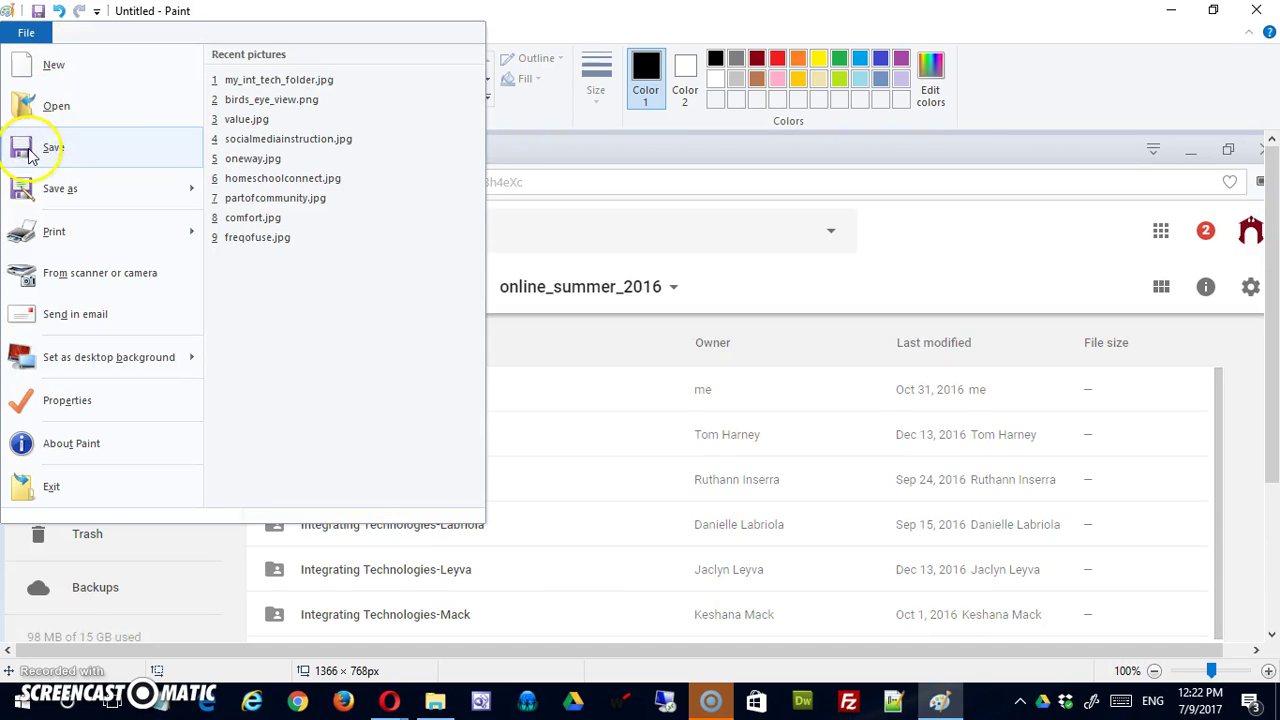
{"action": "left_click", "coordinate": [30, 150]}
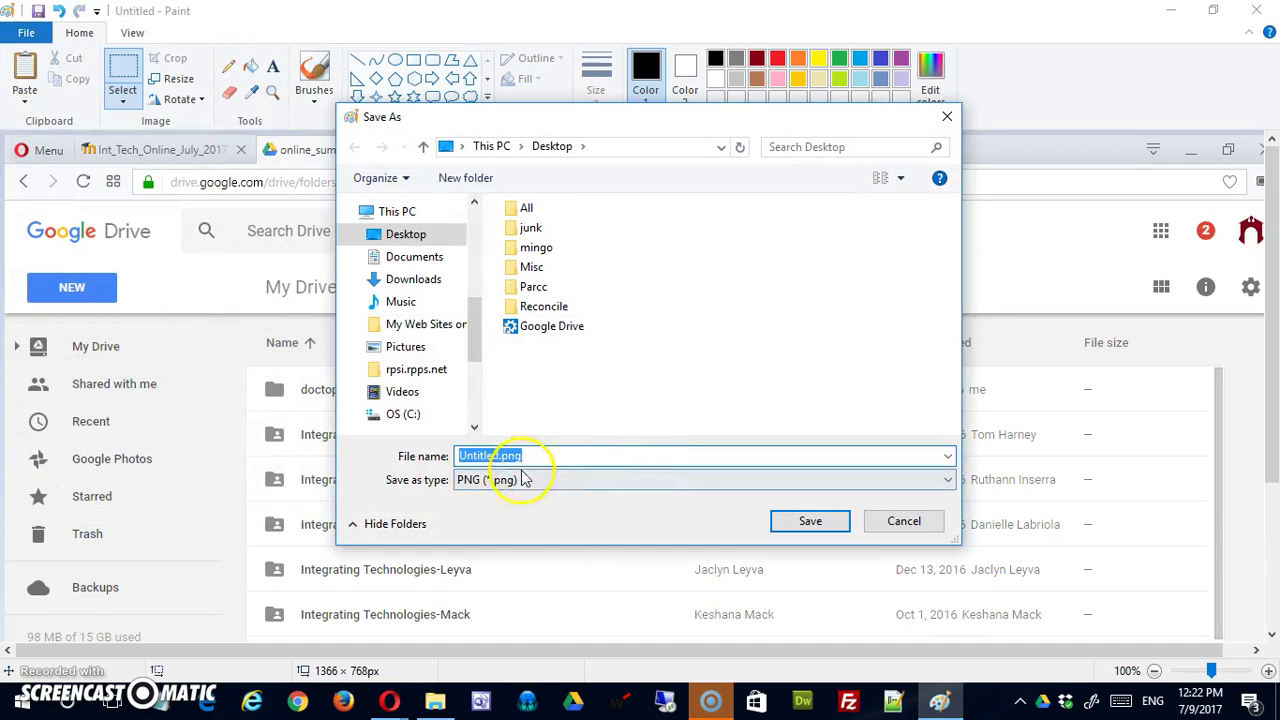
{"action": "left_click", "coordinate": [770, 485]}
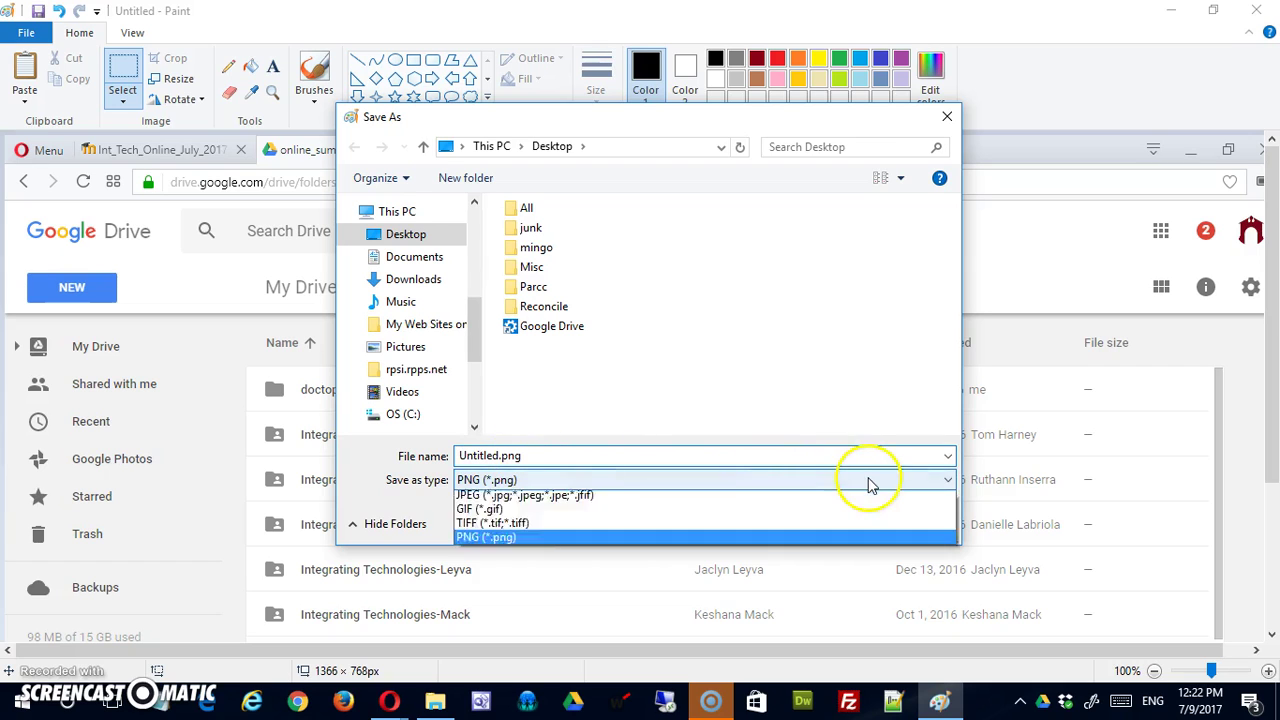
{"action": "left_click", "coordinate": [594, 459]}
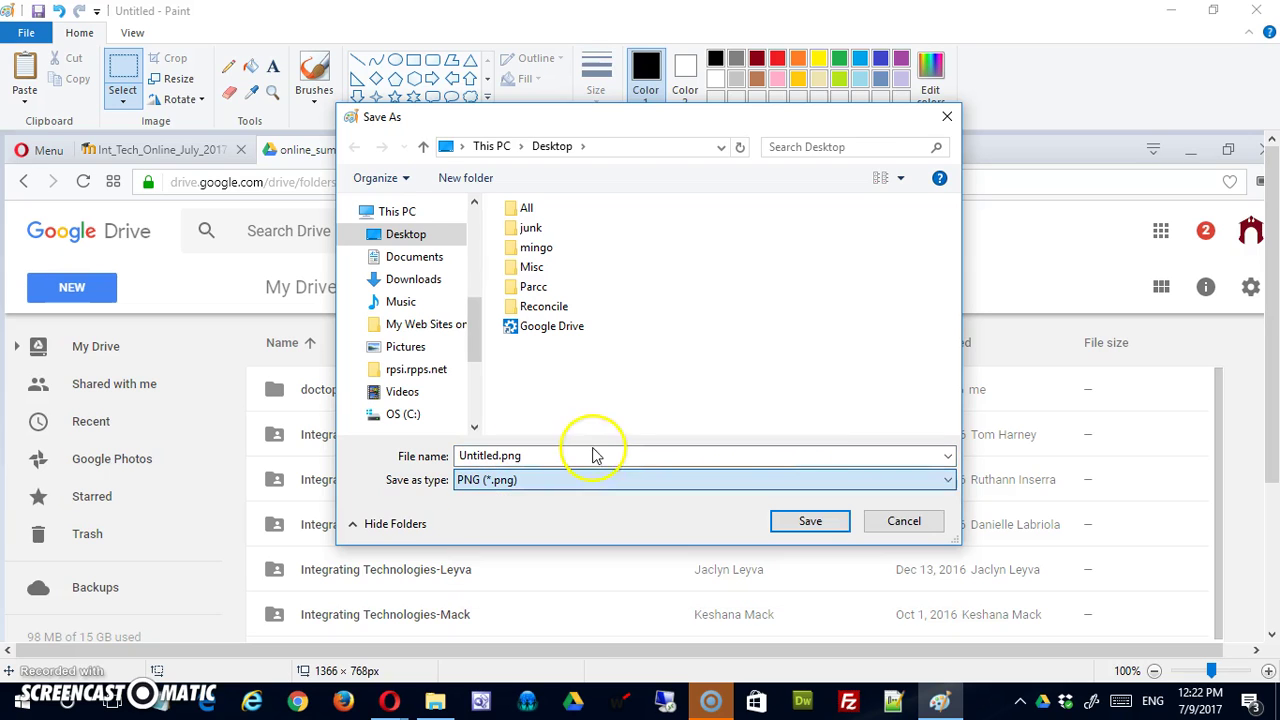
{"action": "left_click_drag", "start_coordinate": [560, 458], "coordinate": [268, 456]}
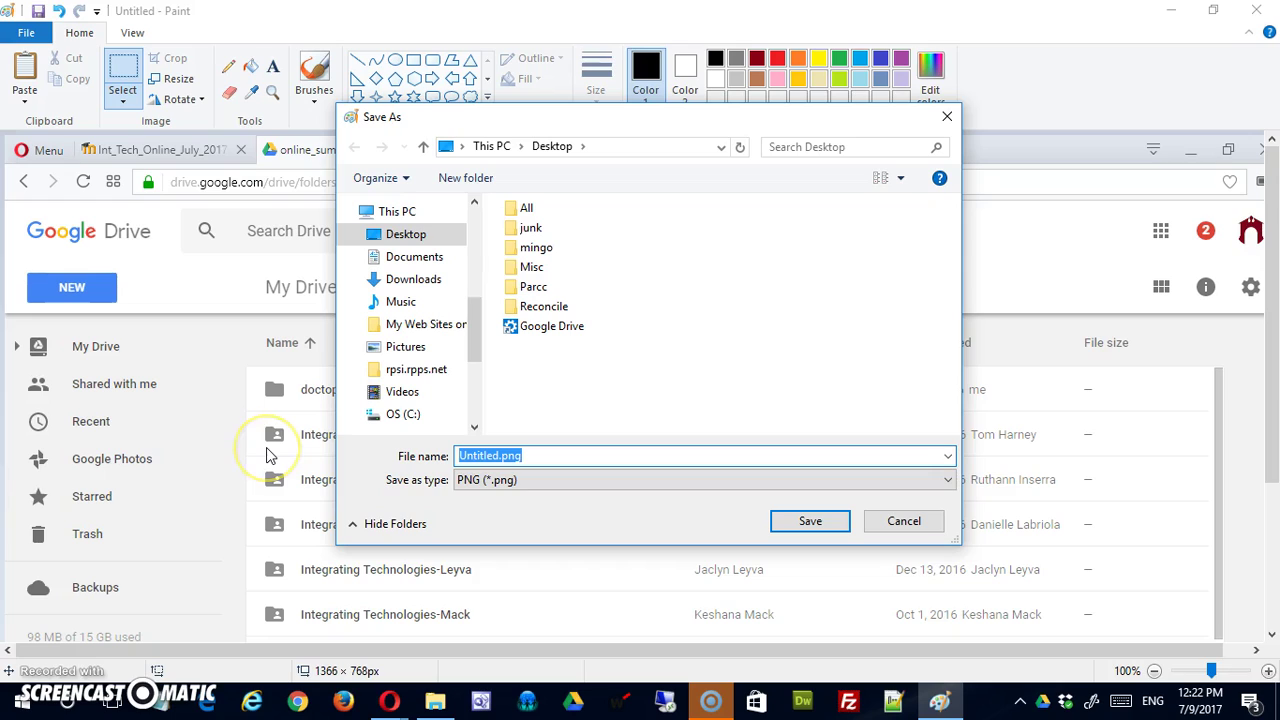
{"action": "type", "text": "sciorra-drive"}
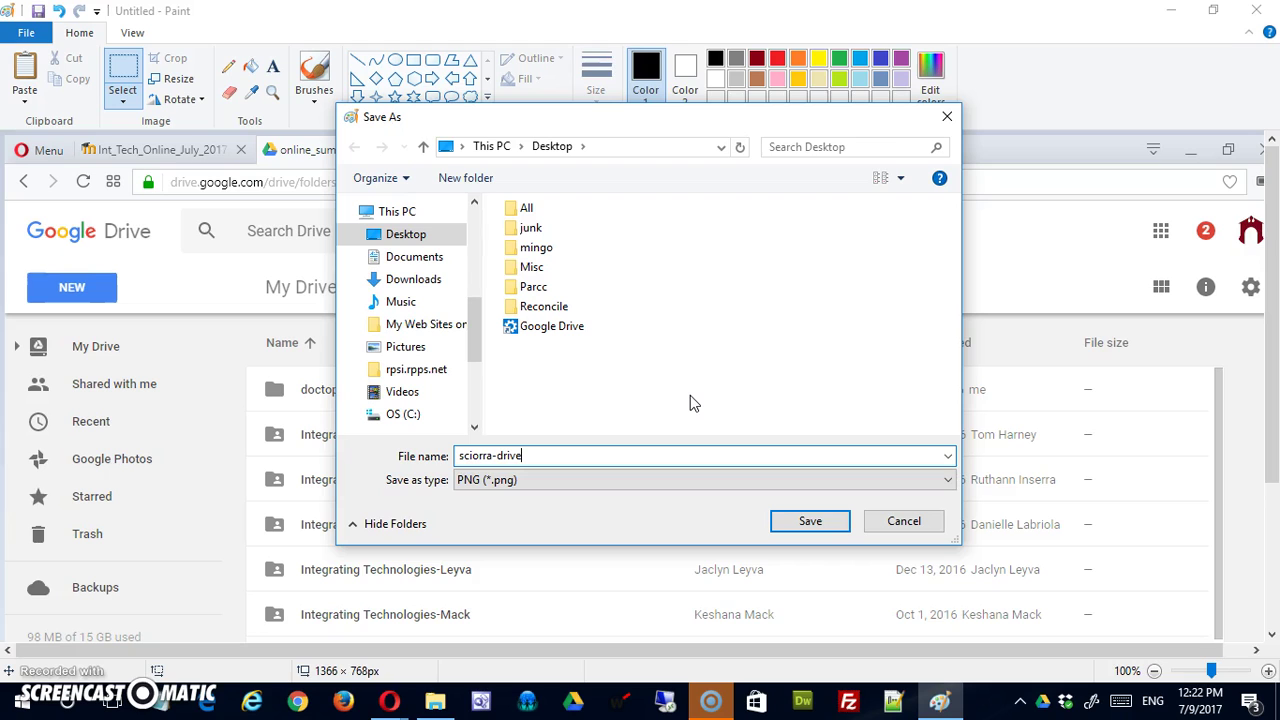
{"action": "left_click", "coordinate": [815, 521]}
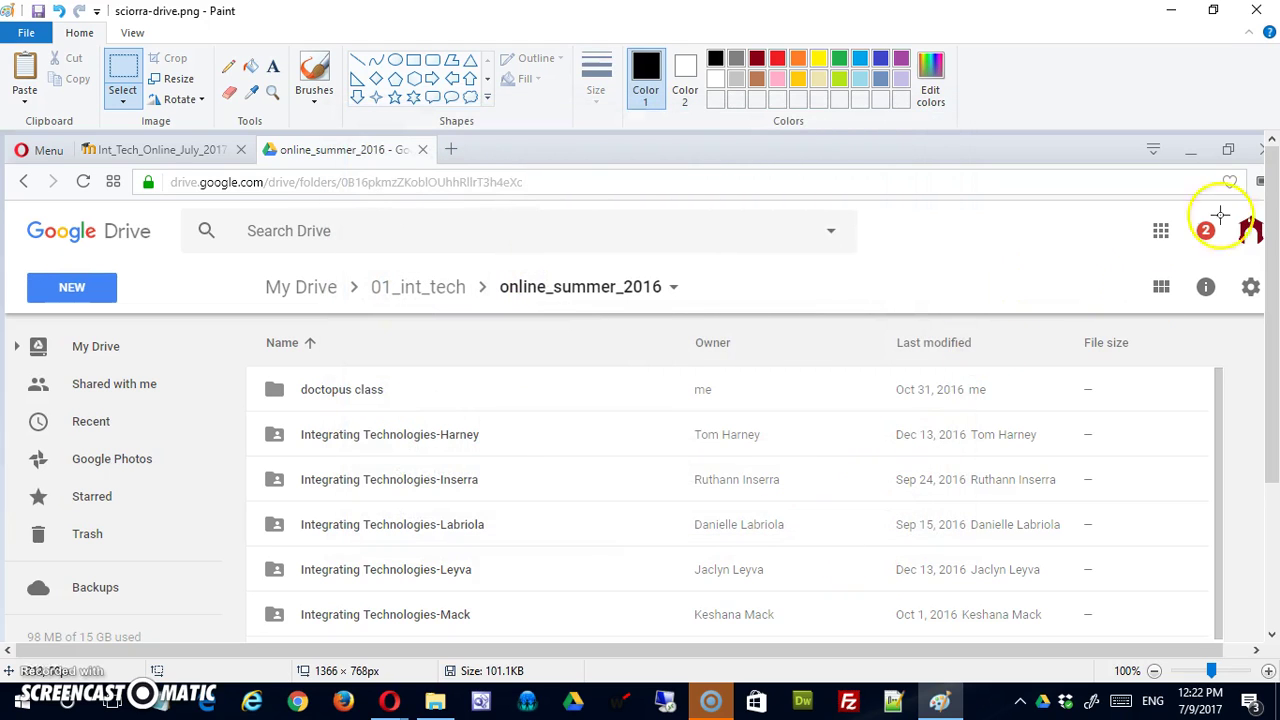
Close Paint and the int_tech folder window, and bring the online_summer_2016 Drive window back.
{"action": "left_click", "coordinate": [1256, 10]}
{"action": "left_click", "coordinate": [476, 38]}
{"action": "left_click_drag", "start_coordinate": [190, 473], "coordinate": [512, 345]}
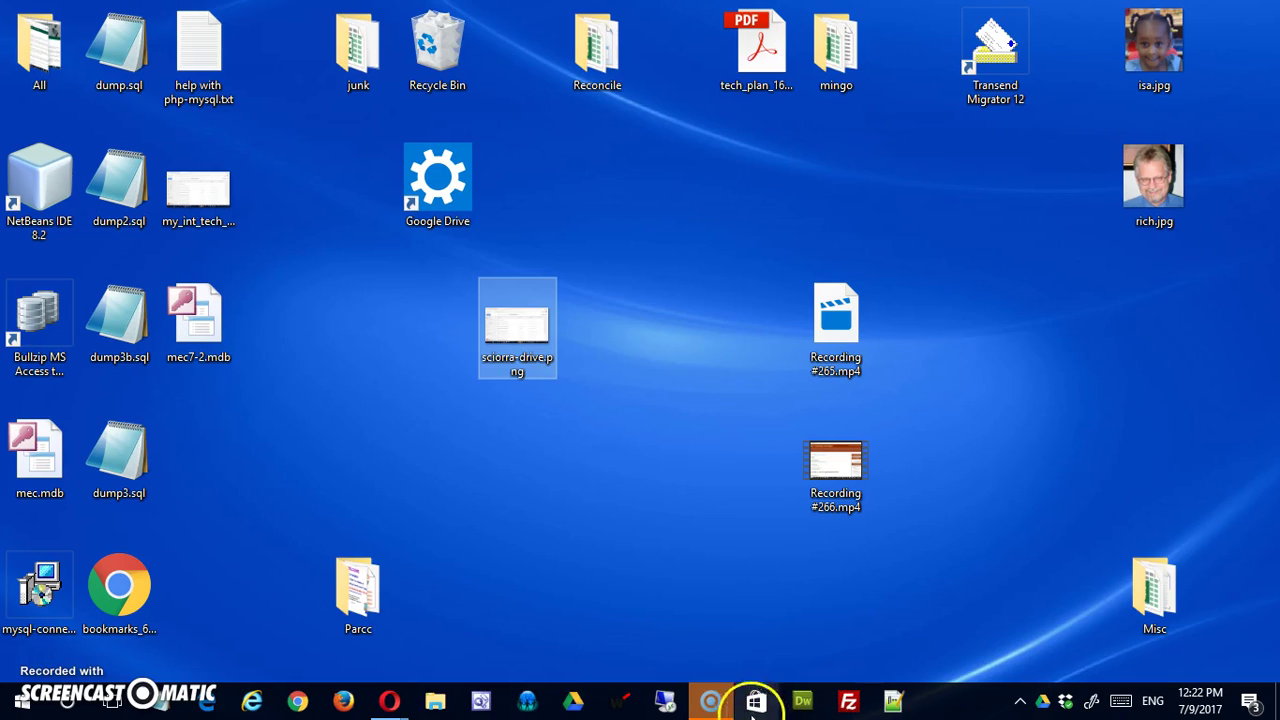
{"action": "left_click", "coordinate": [389, 698]}
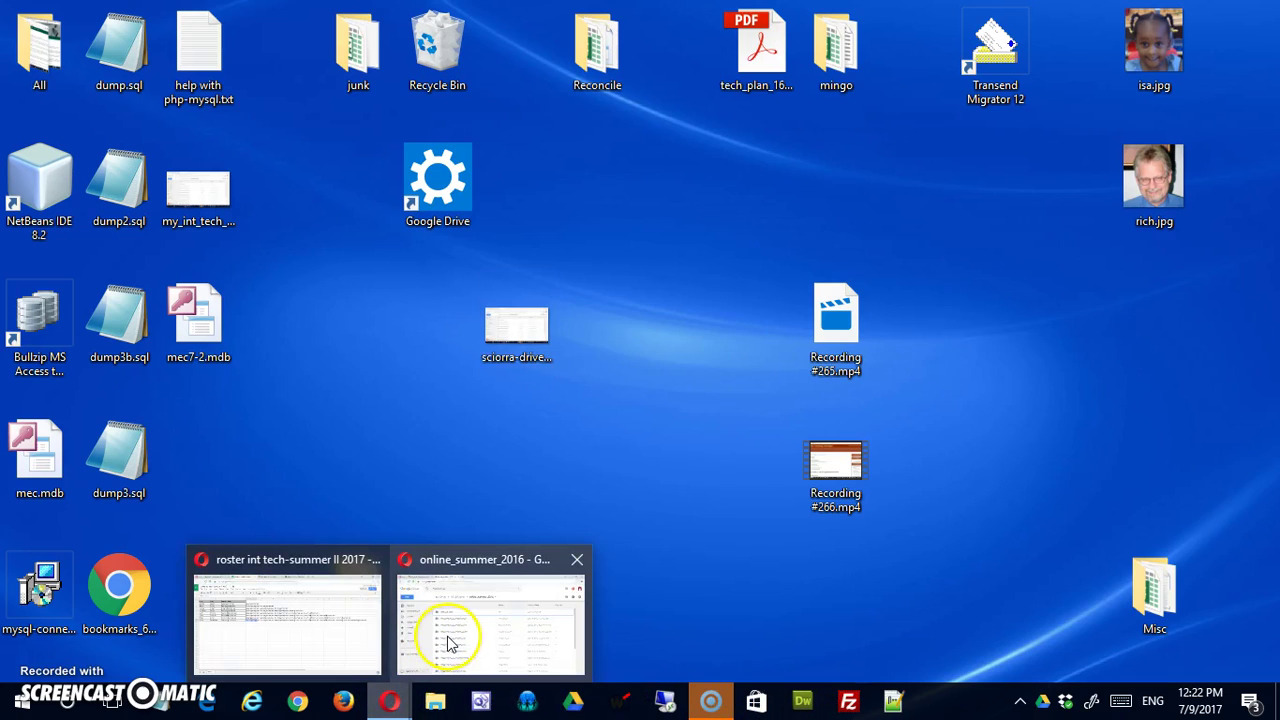
{"action": "left_click", "coordinate": [448, 636]}
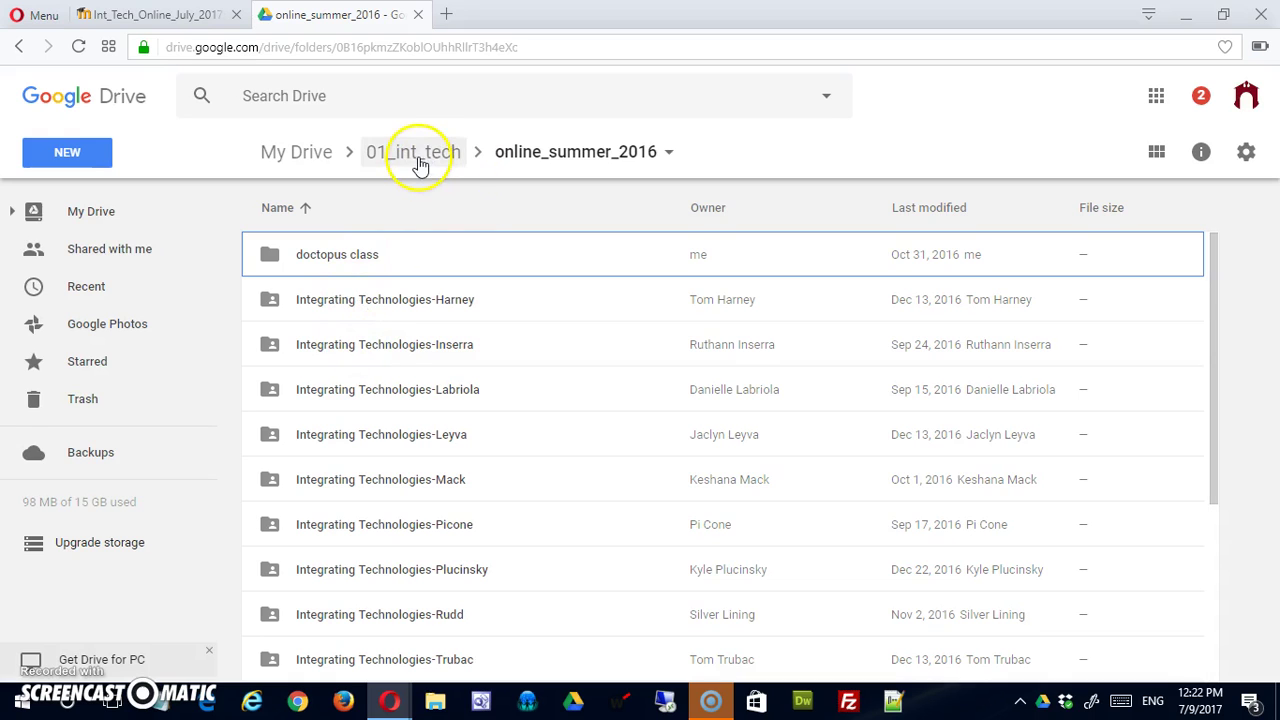
Navigate back to My Drive and open the integrating_technologies-sciorra folder.
{"action": "left_click", "coordinate": [374, 157]}
{"action": "left_click", "coordinate": [300, 156]}
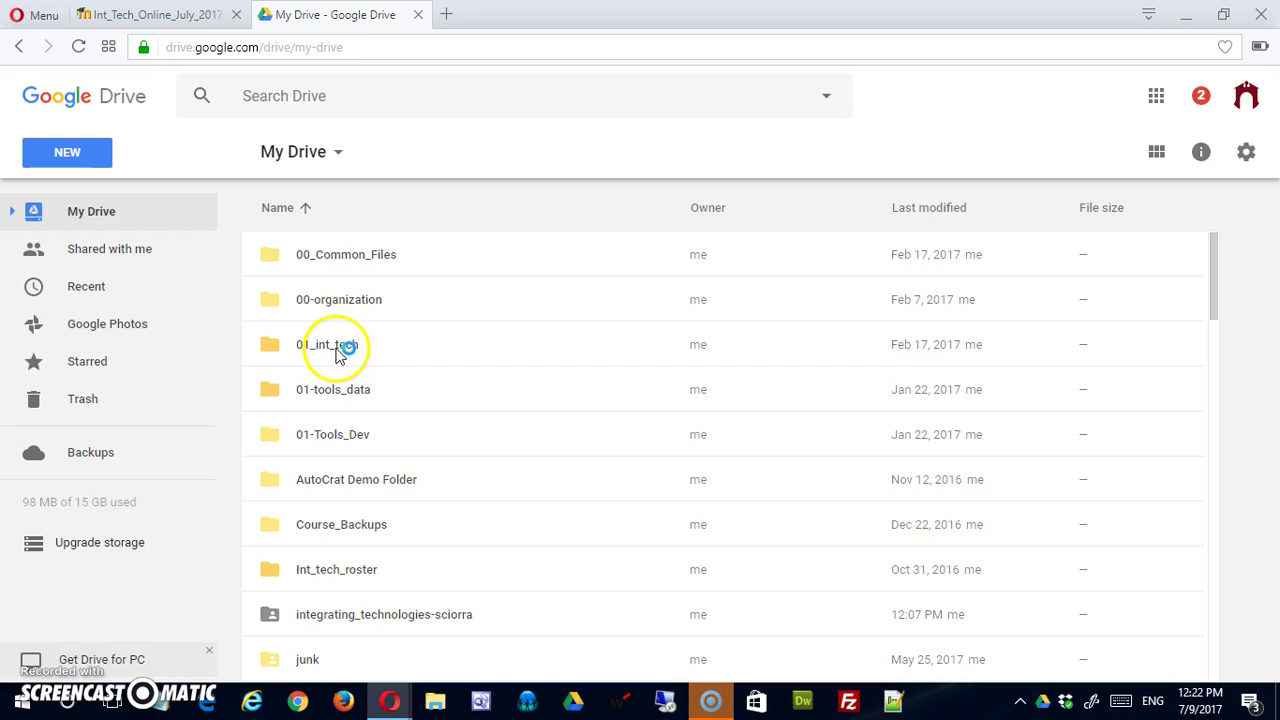
{"action": "scroll", "coordinate": [485, 525], "scroll_direction": "down", "scroll_amount": 2}
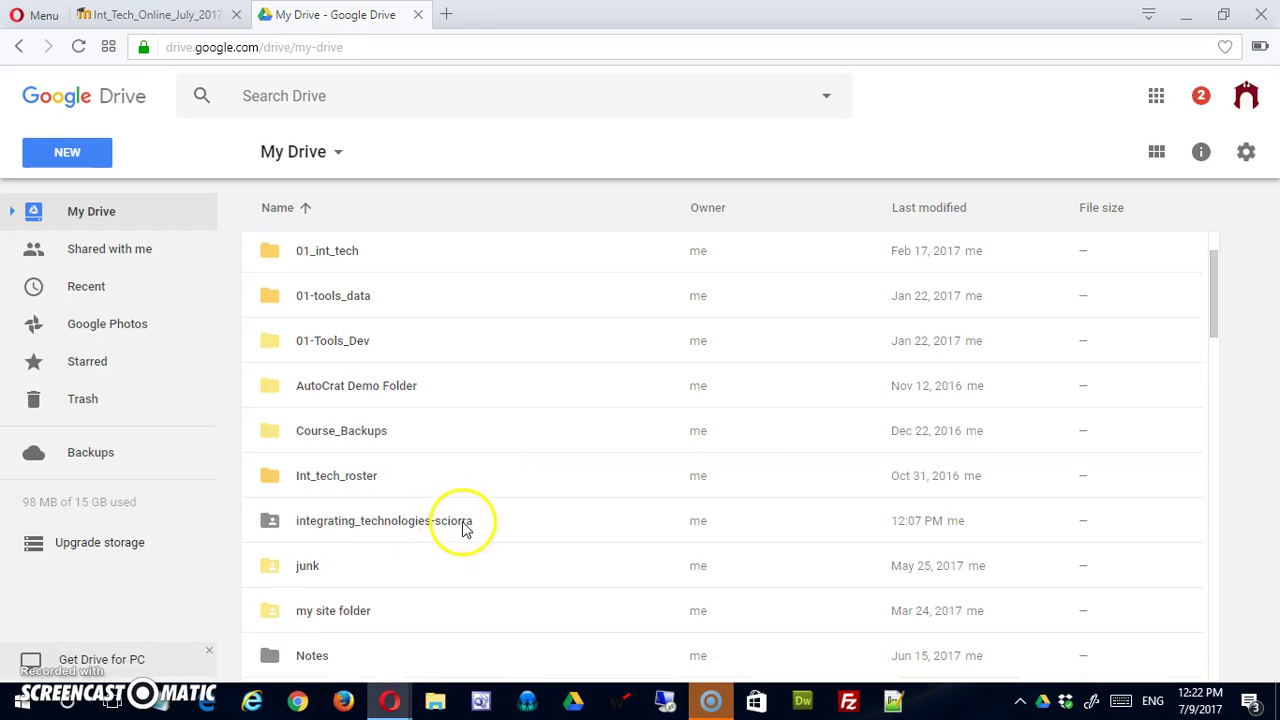
{"action": "scroll", "coordinate": [463, 528], "scroll_direction": "down", "scroll_amount": 2}
{"action": "double_click", "coordinate": [379, 431]}
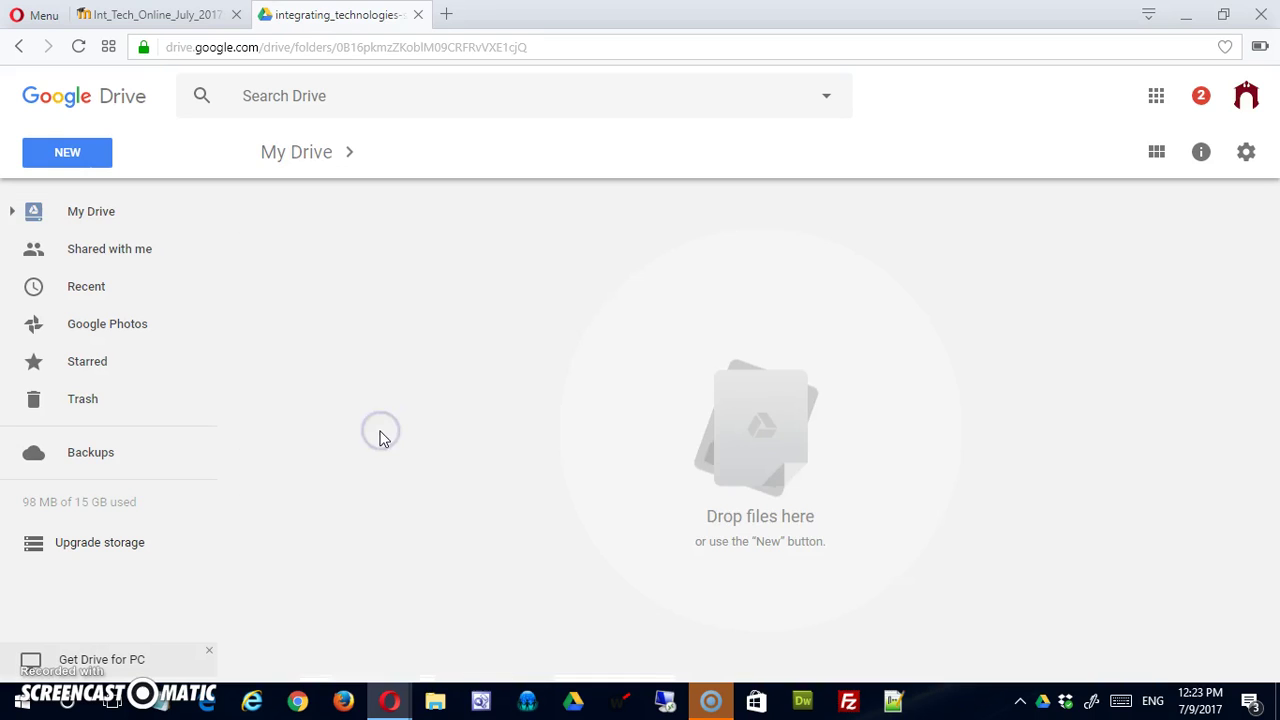
Start a File upload and list the Desktop files for choosing.
{"action": "left_click", "coordinate": [66, 157]}
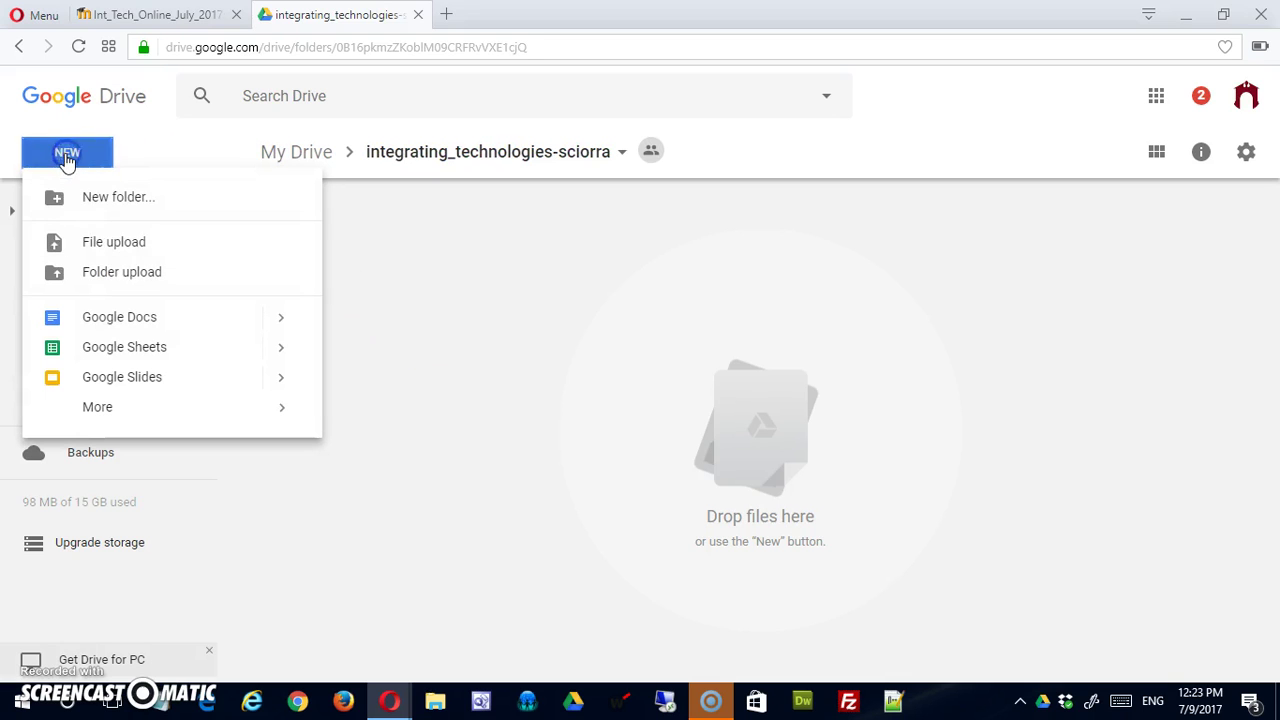
{"action": "left_click", "coordinate": [94, 241]}
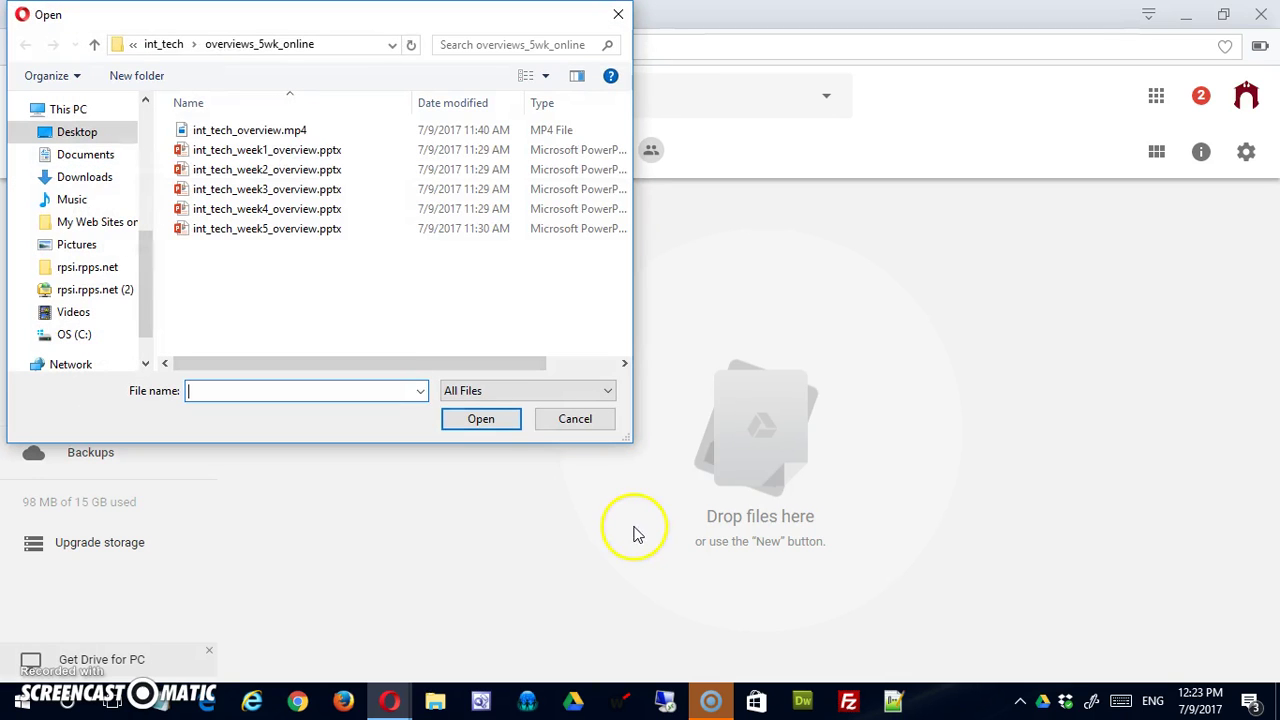
{"action": "left_click", "coordinate": [80, 133]}
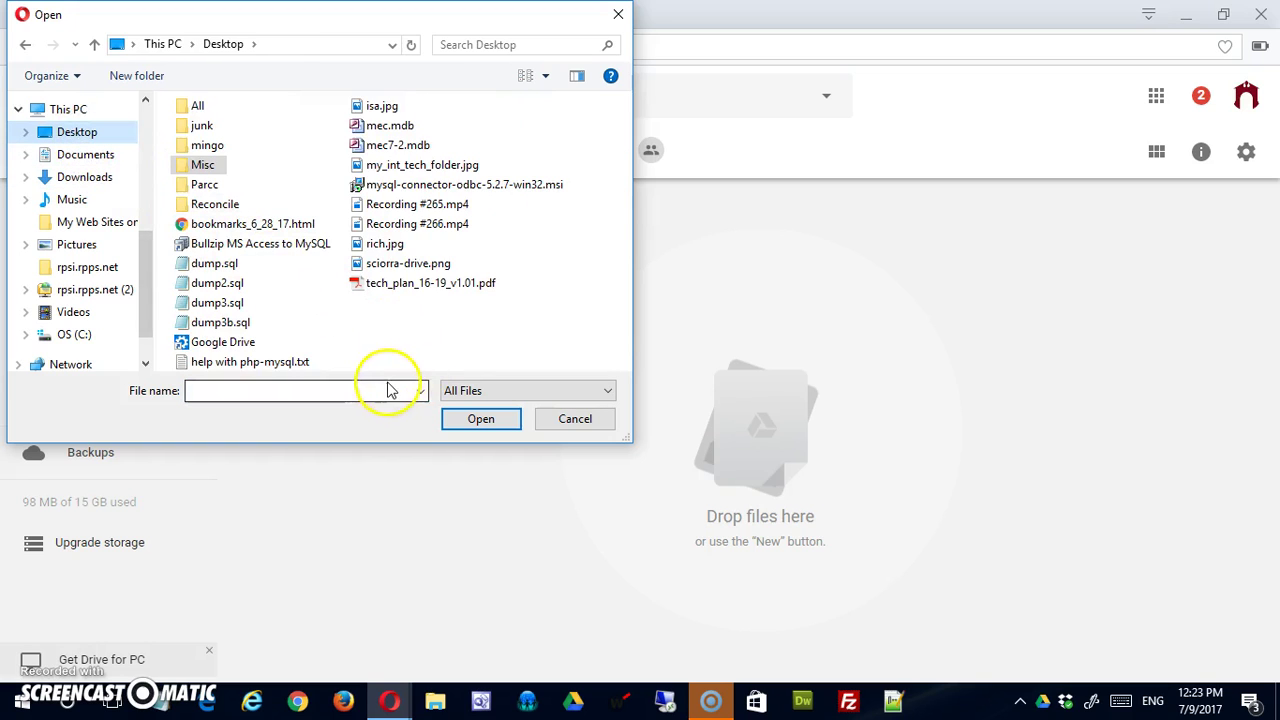
Pick sciorra-drive.png from the Desktop to upload into integrating_technologies-sciorra.
{"action": "double_click", "coordinate": [415, 263]}
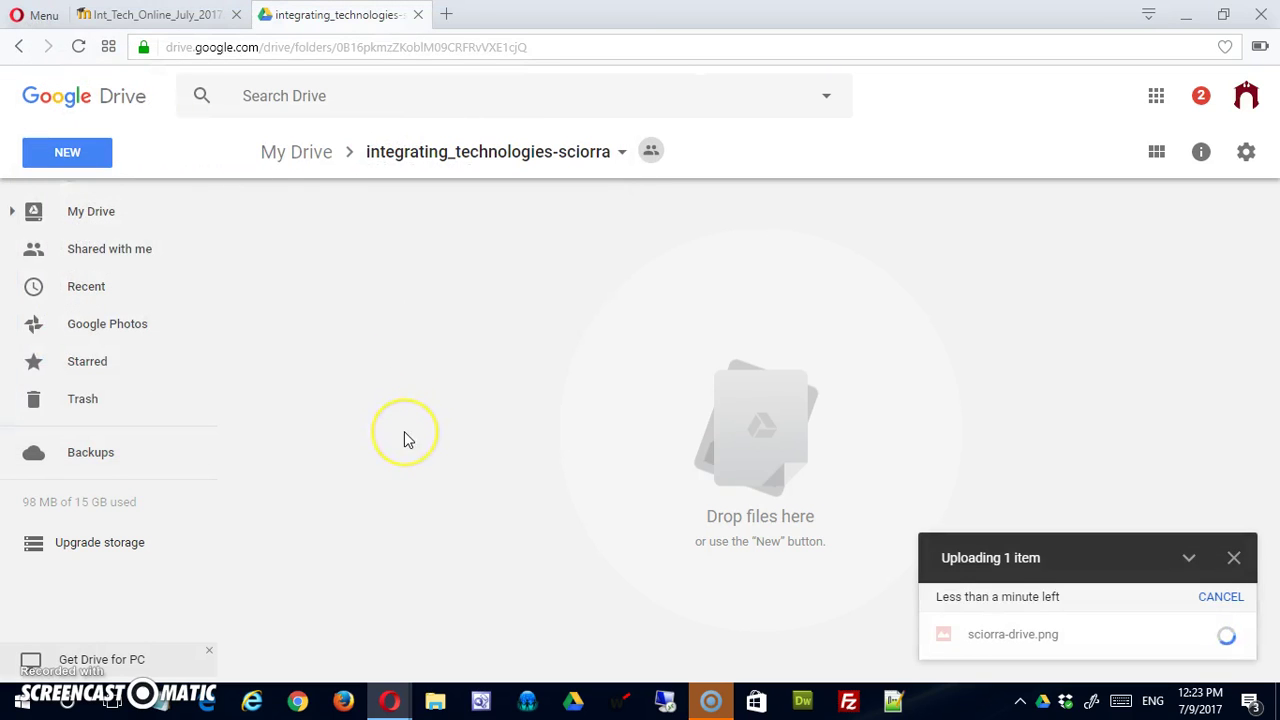